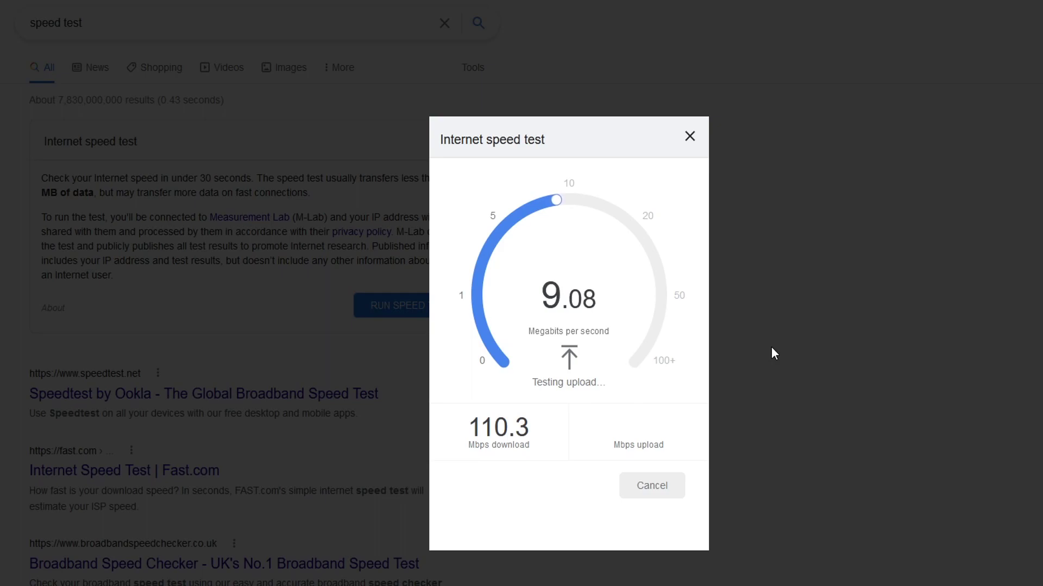
Step: Cancel the running internet speed test and close its window
click(680, 488)
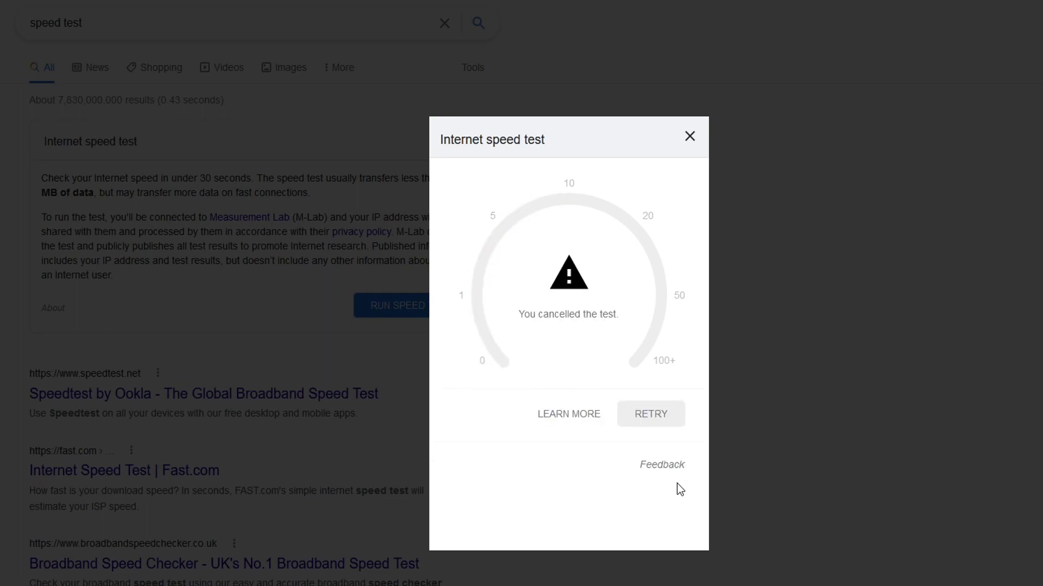
click(688, 137)
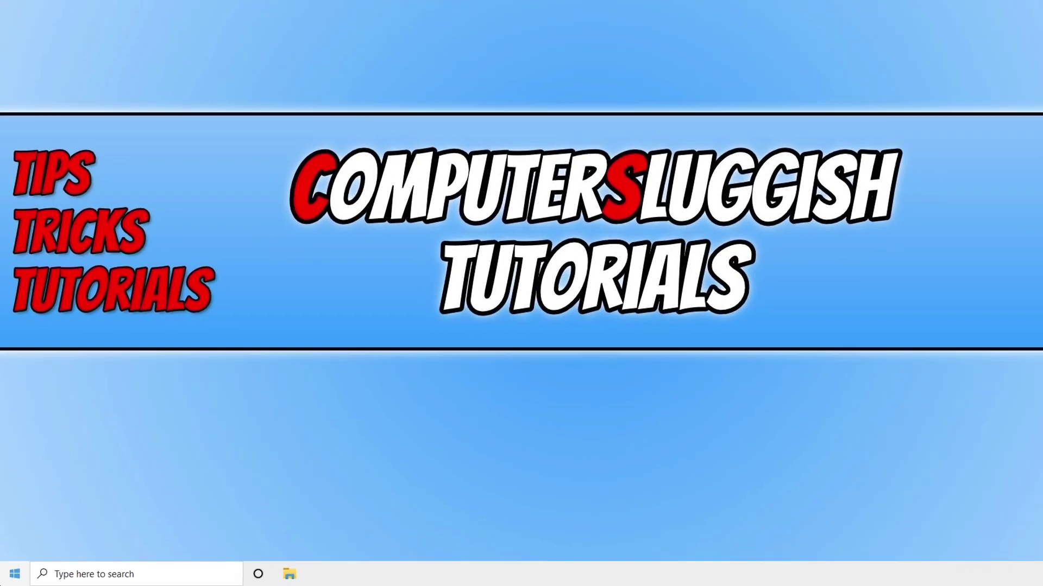
Step: Open Windows Update under Update & Security in the system settings and check for updates
right_click(7, 580)
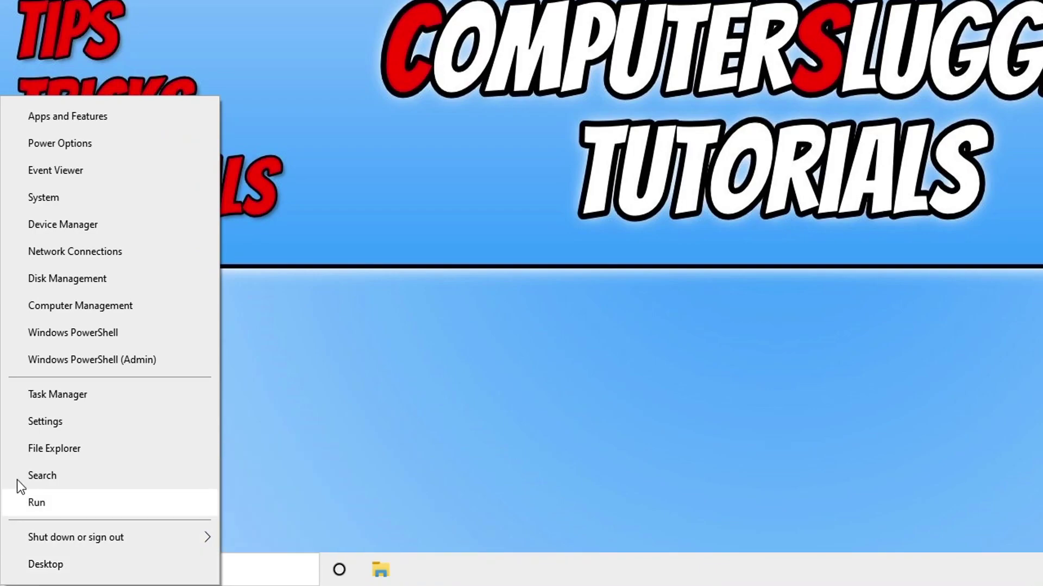
click(44, 424)
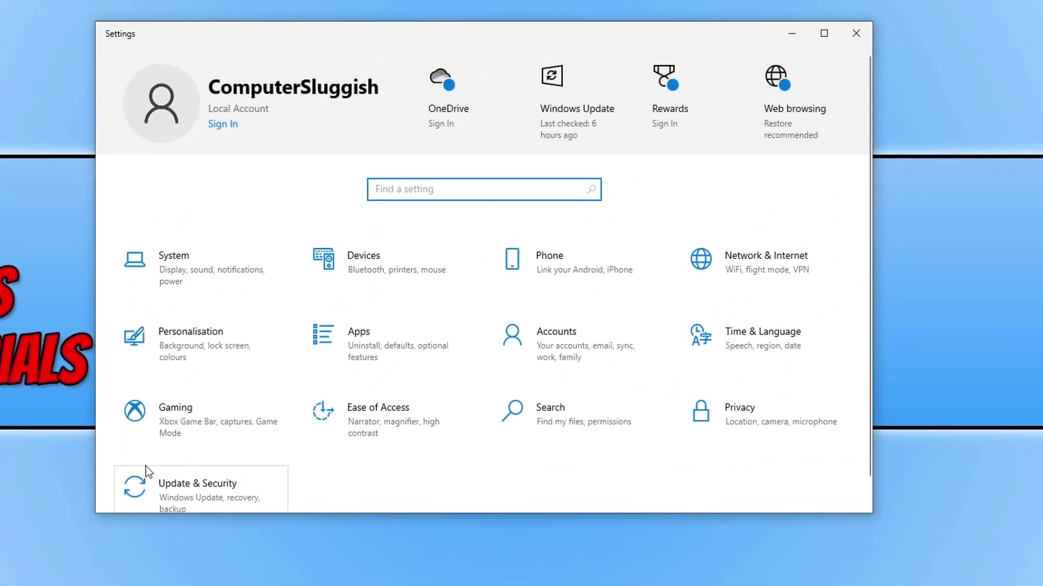
click(327, 417)
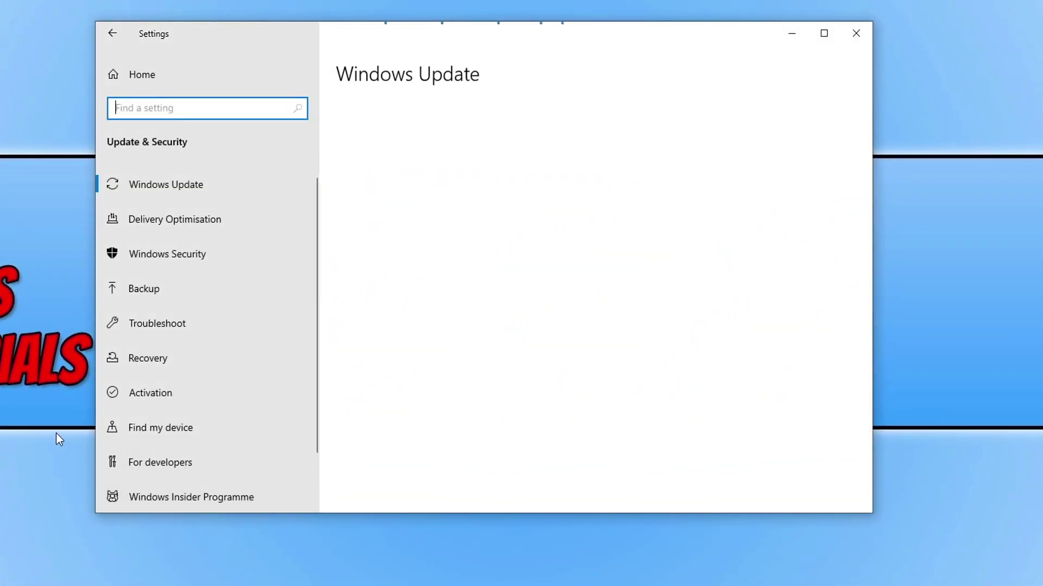
click(425, 157)
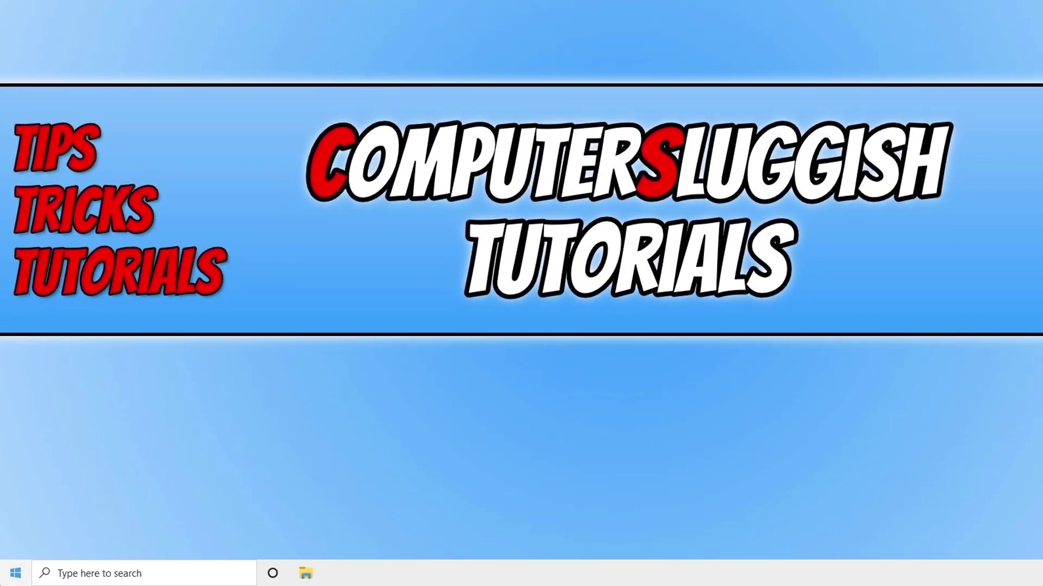
Step: Locate the Realtek PCIe GbE Family Controller among the network adapters in Device Manager, and close Device Manager
right_click(4, 582)
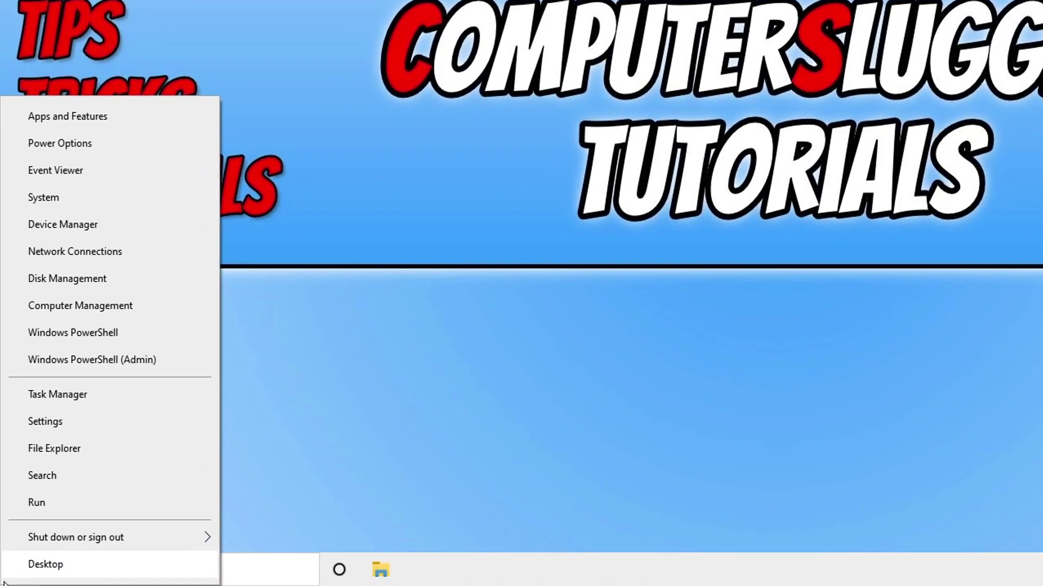
click(122, 226)
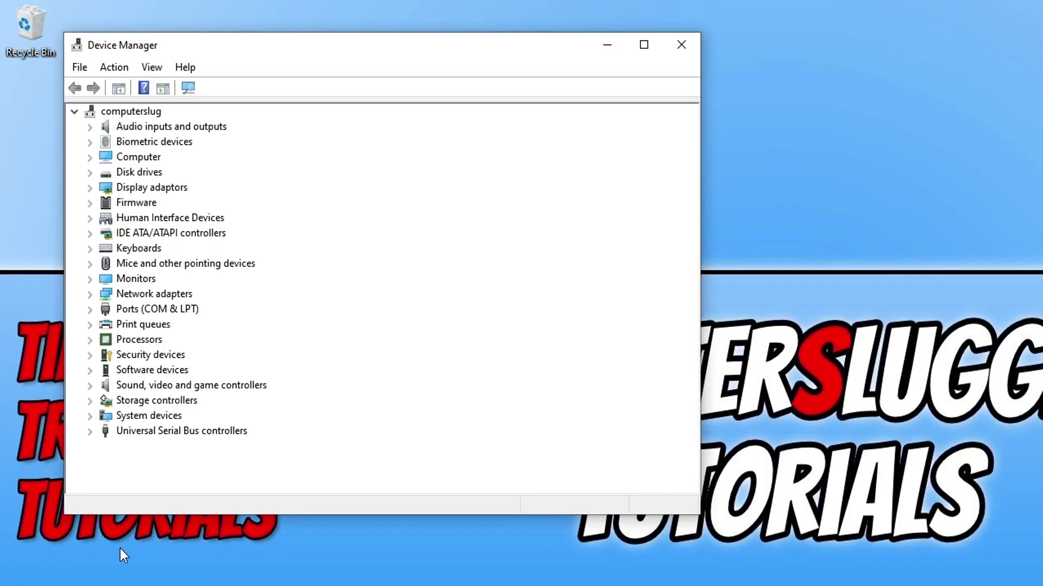
click(93, 295)
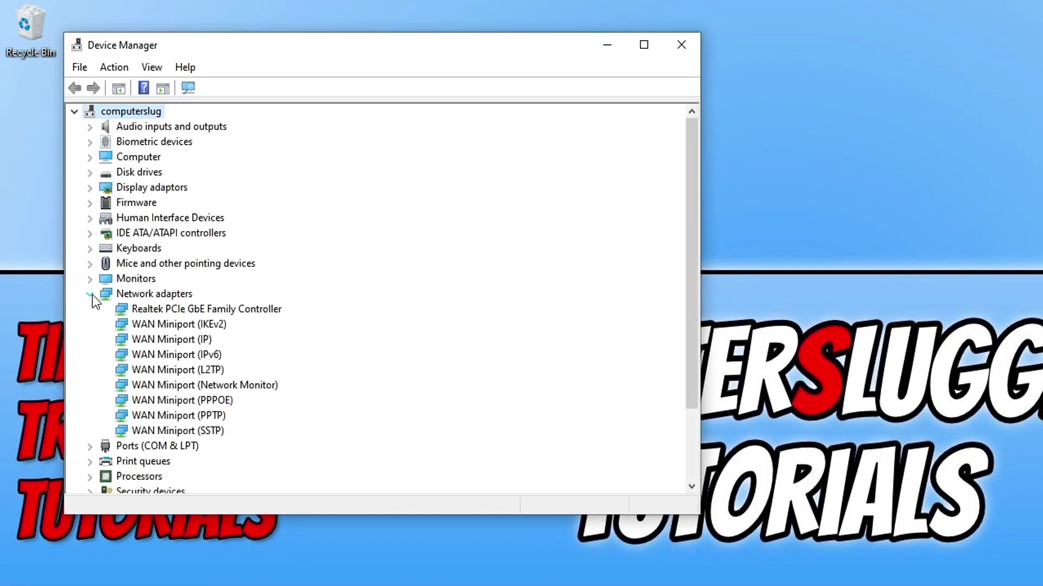
click(266, 308)
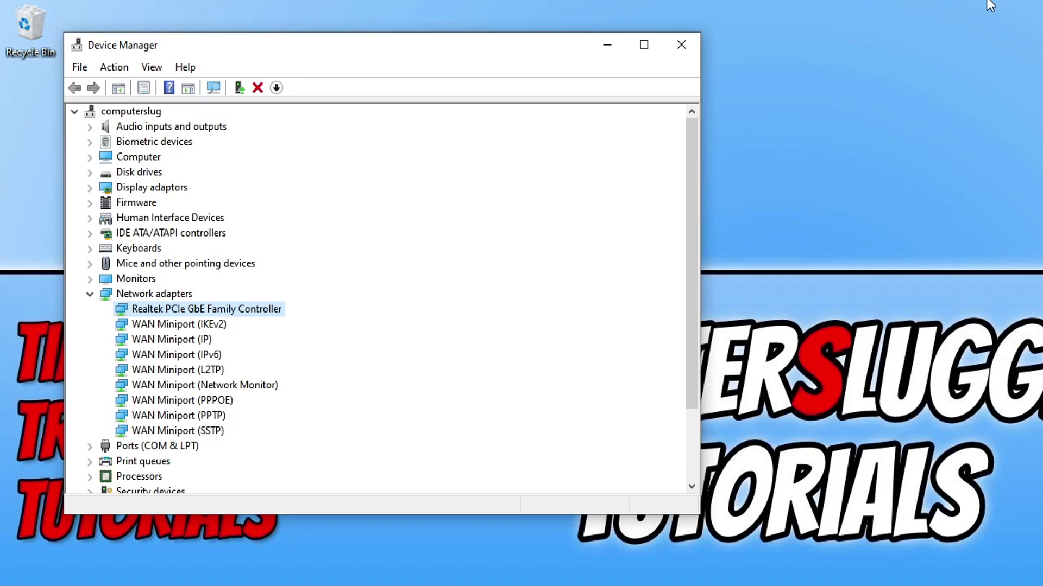
click(692, 37)
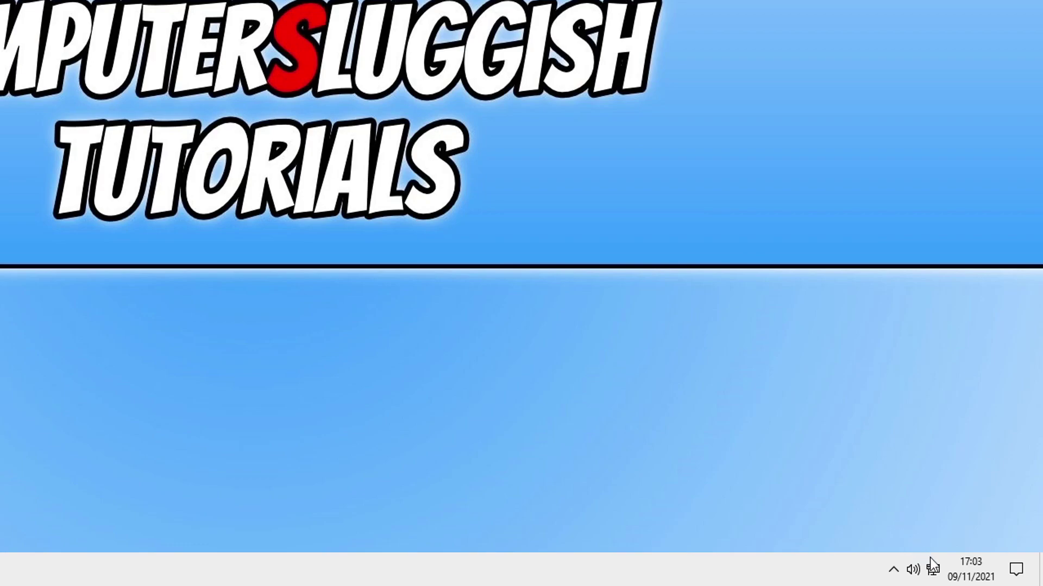
Step: Run the Windows network troubleshooter from the network status icon and close it when it finishes
right_click(933, 569)
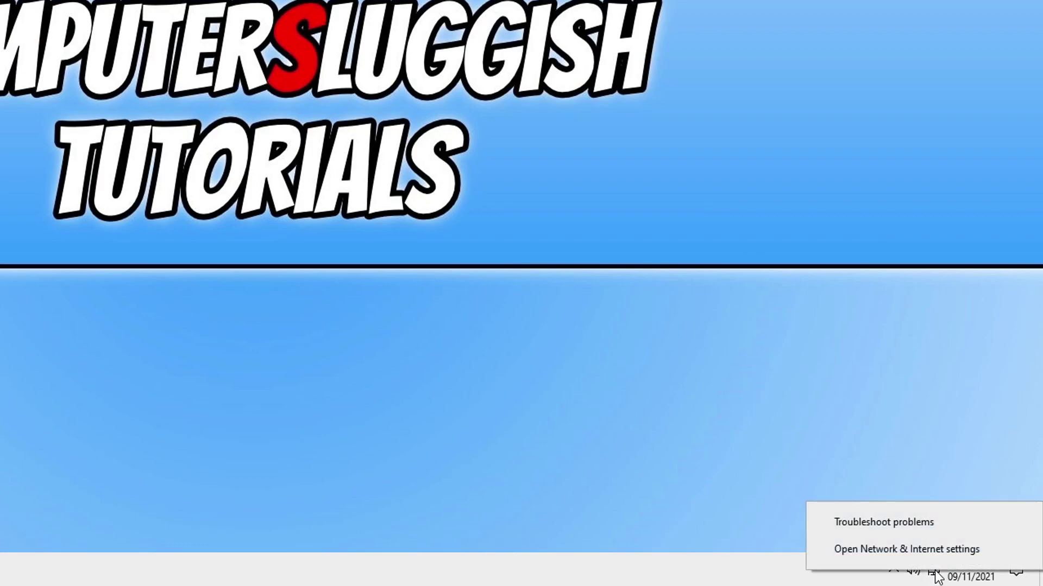
click(939, 522)
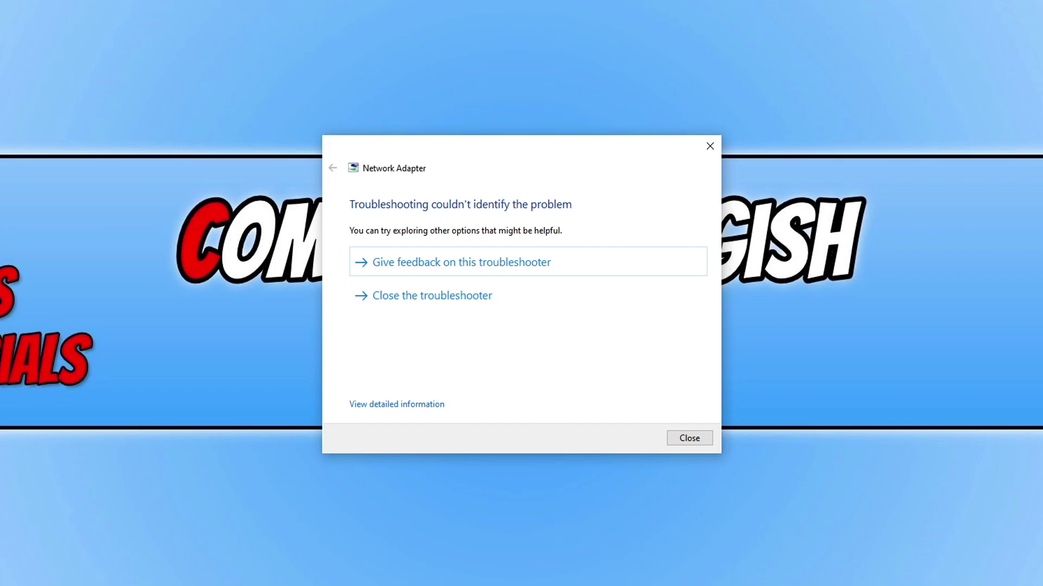
click(689, 438)
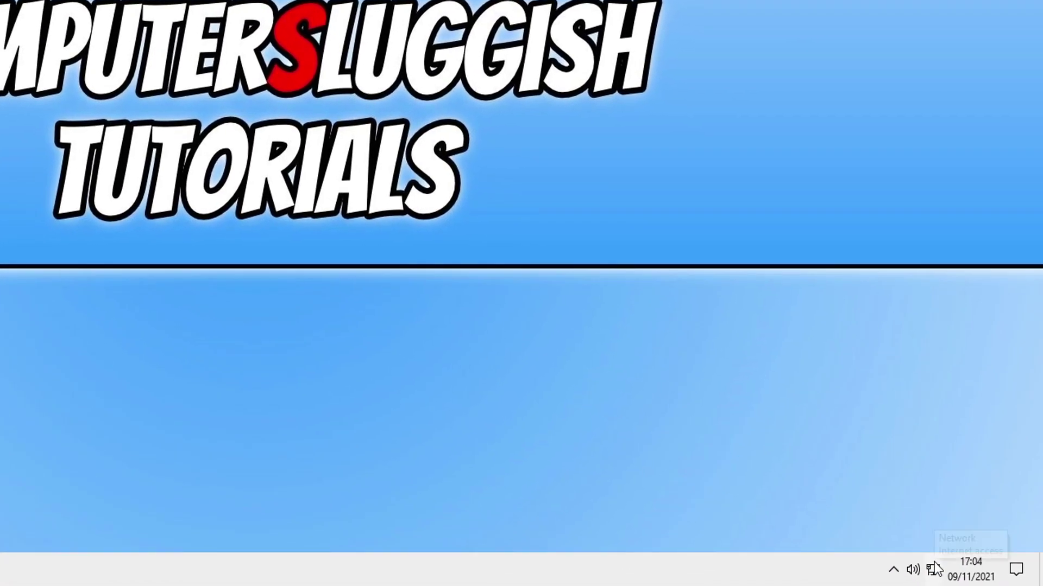
Step: Open the network adapter options from the Network & Internet settings
right_click(934, 565)
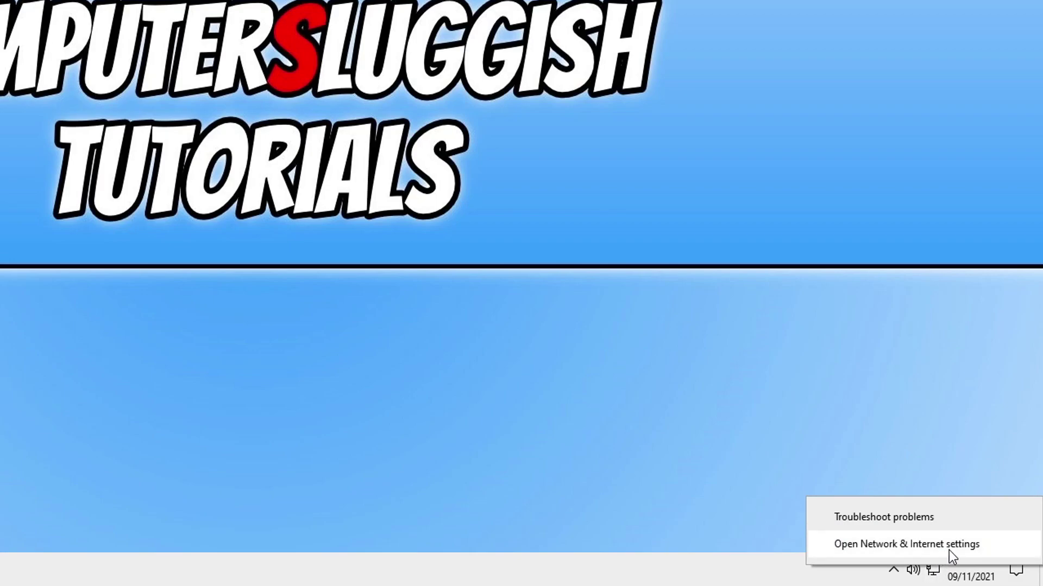
click(956, 549)
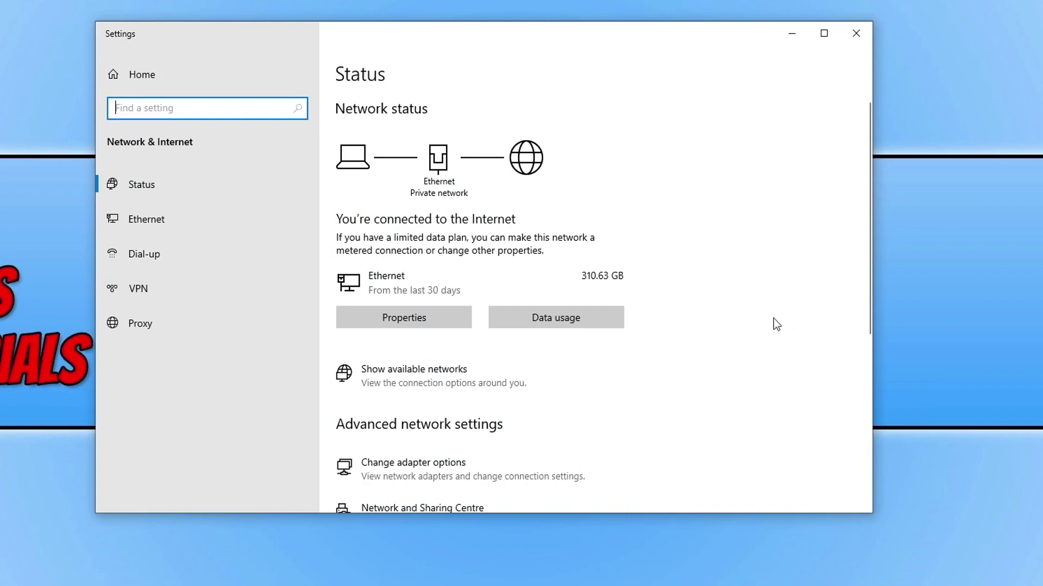
scroll(762, 310, down, 1)
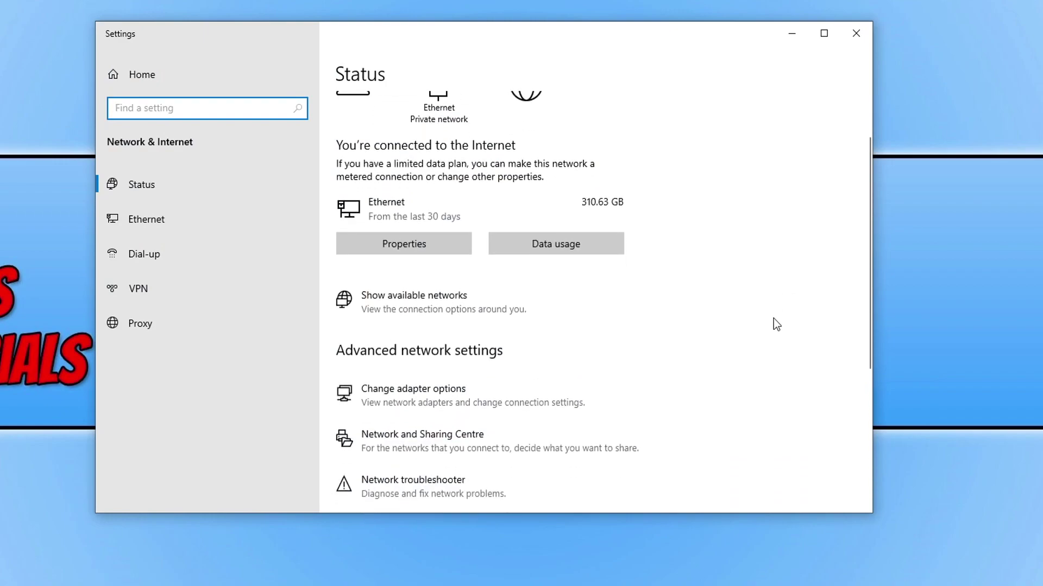
click(508, 400)
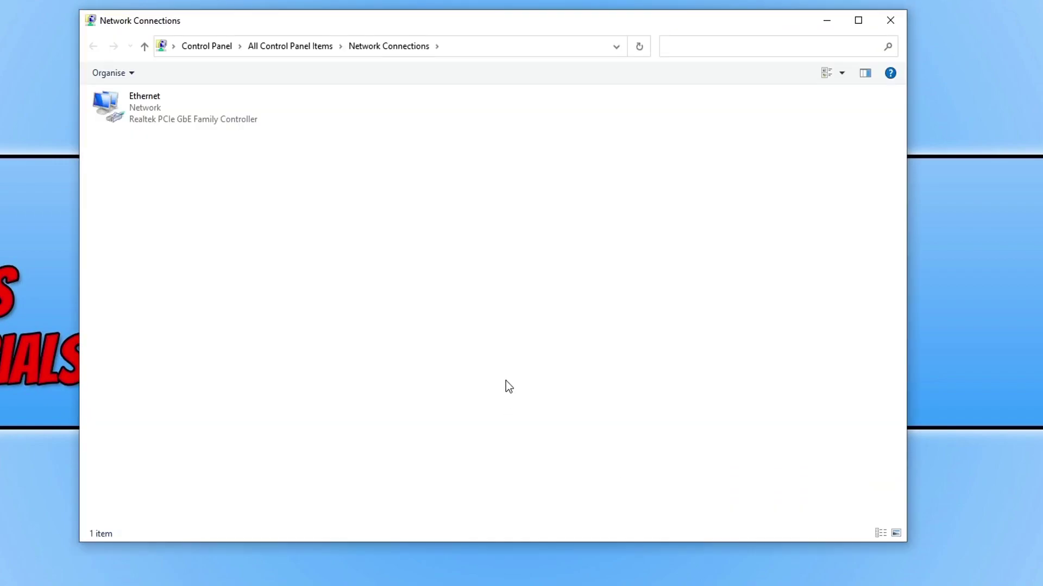
Step: Disable the Ethernet network adapter
right_click(148, 105)
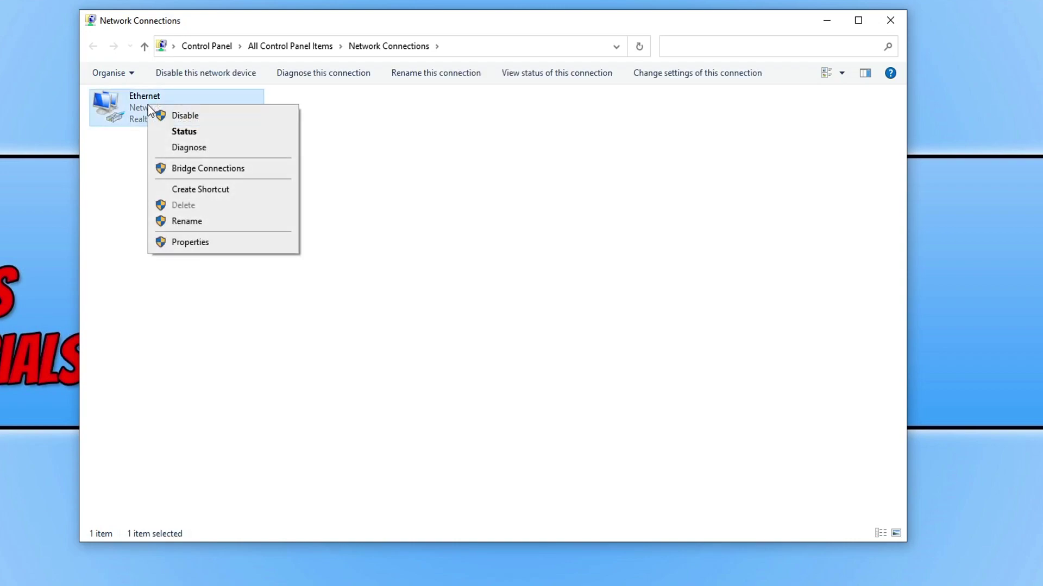
click(205, 118)
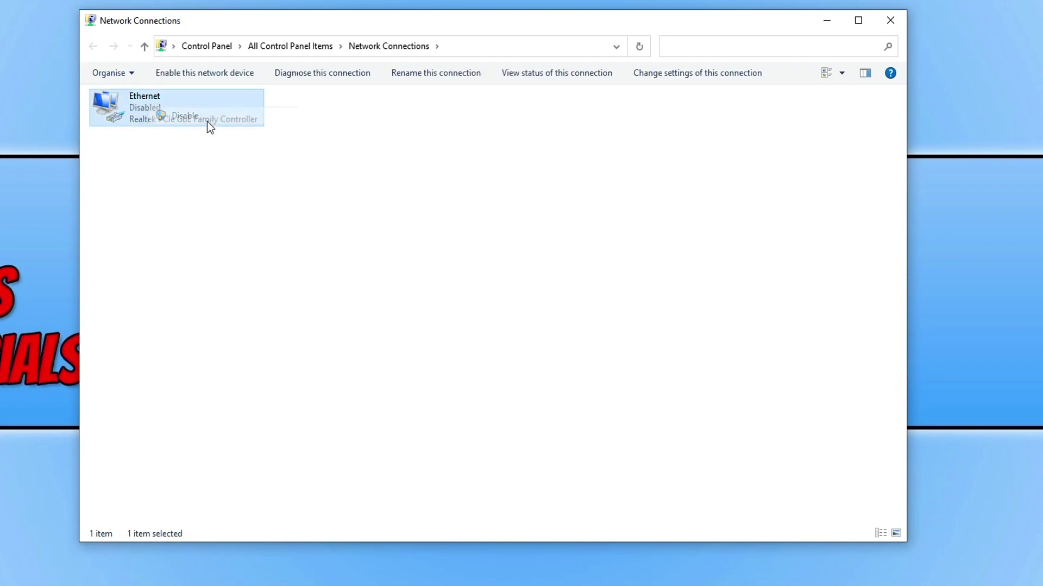
click(283, 285)
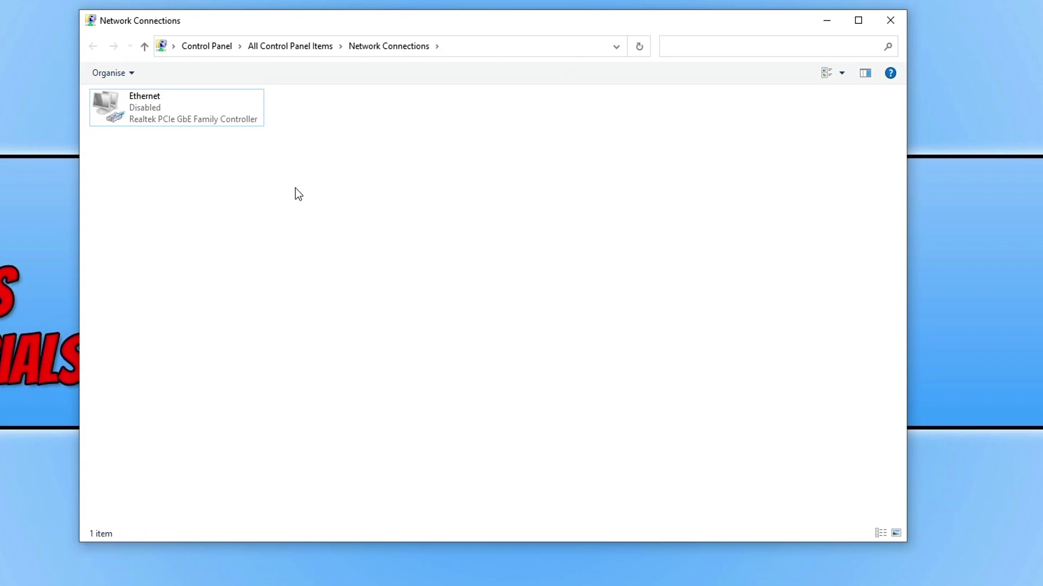
Step: Enable the Ethernet network adapter again and close the Network Connections window
right_click(143, 106)
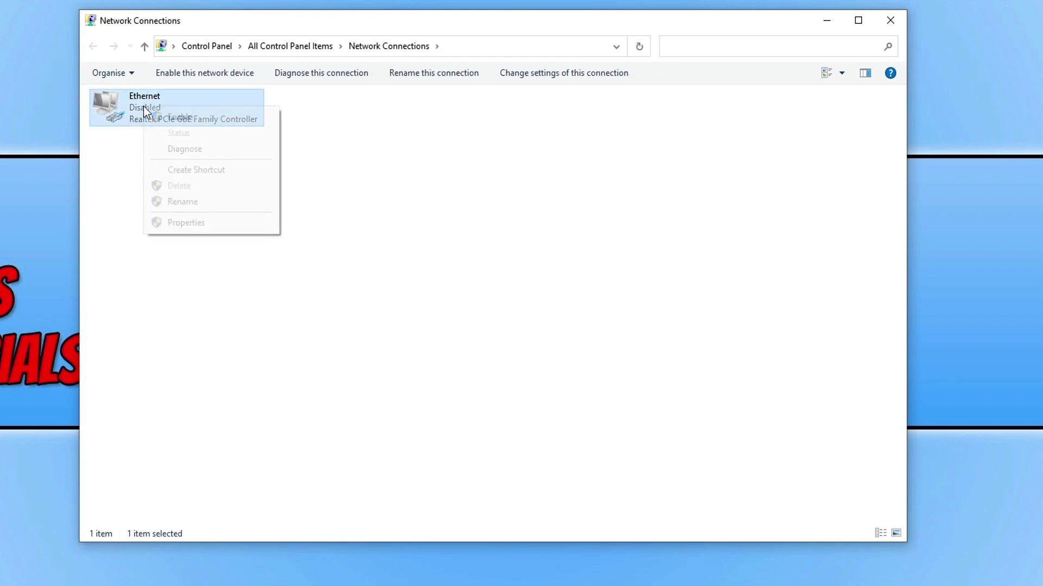
click(190, 119)
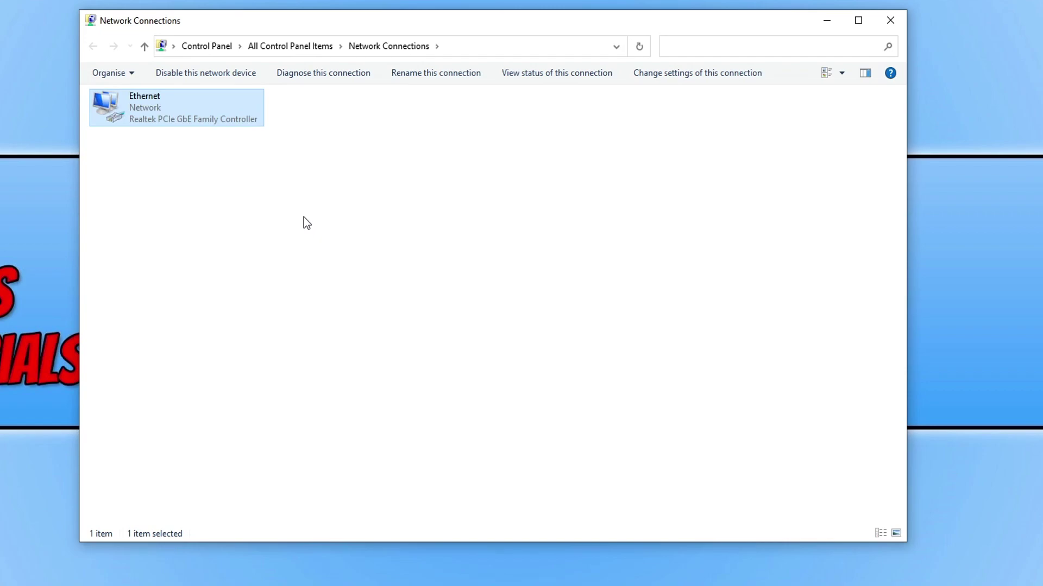
click(901, 20)
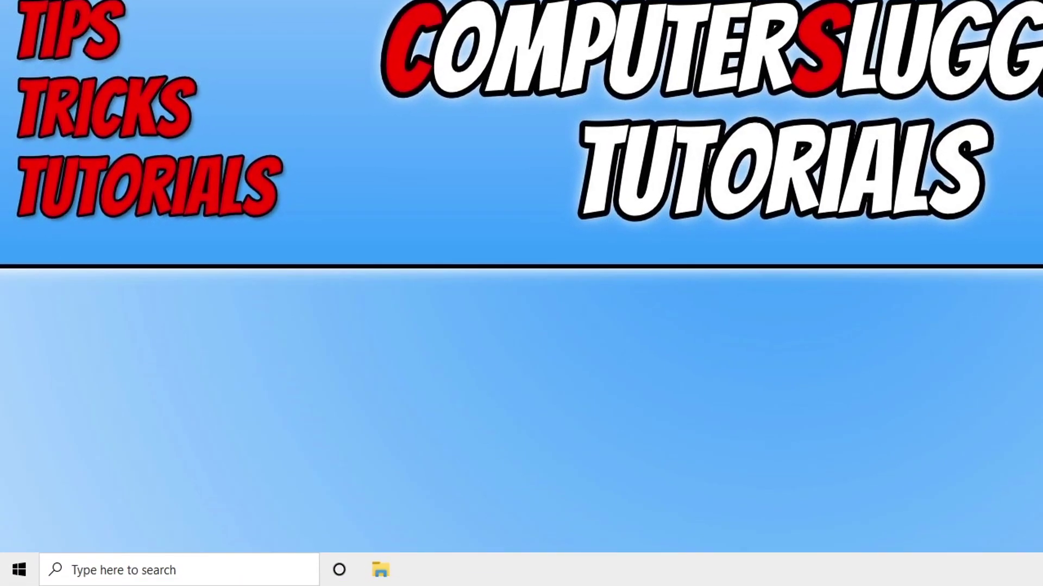
Step: Search Windows for "defender" and open the allowed apps list of Windows Defender Firewall
click(4, 579)
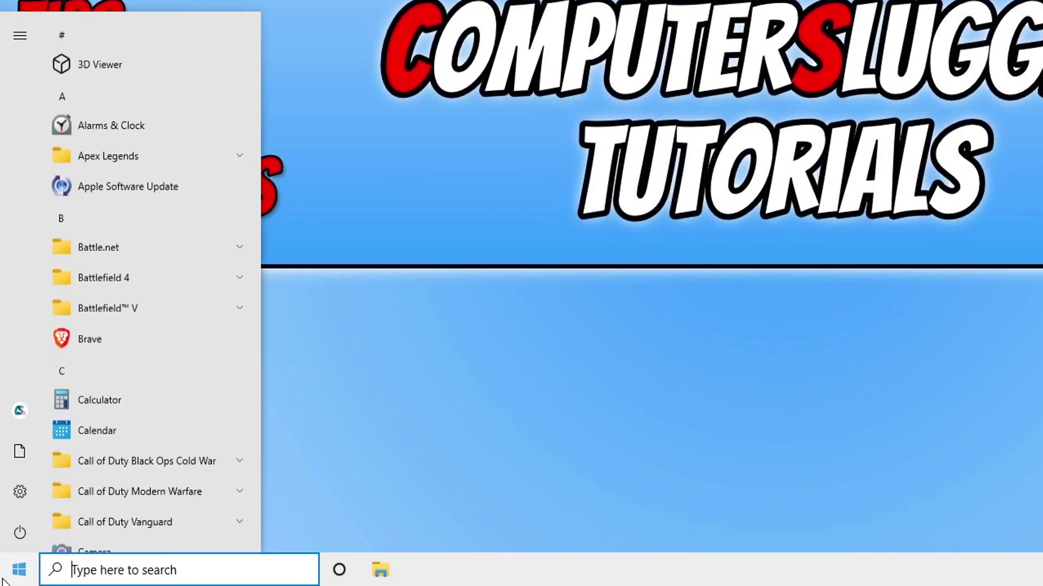
text(defender)
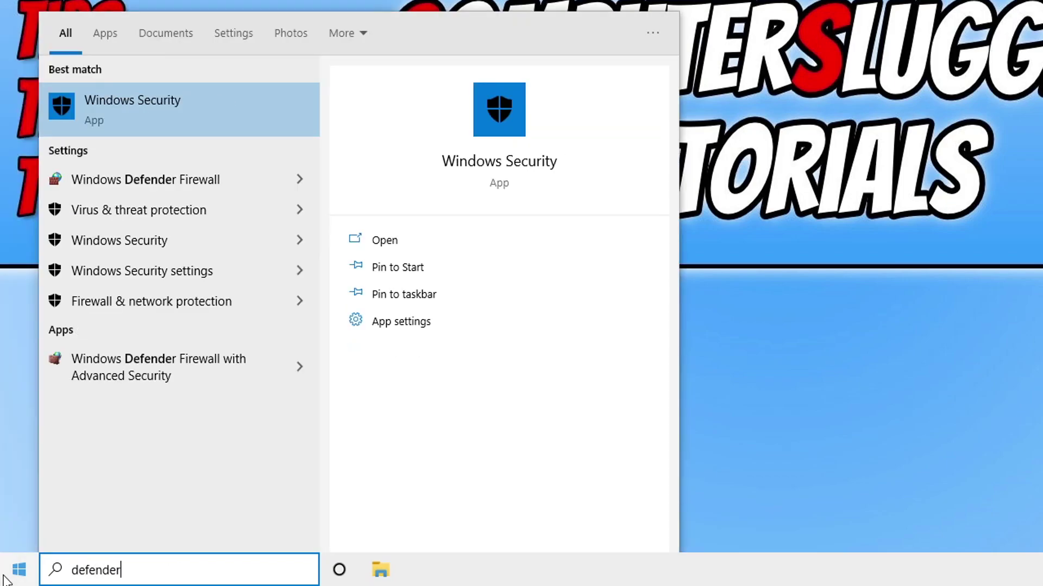
click(175, 179)
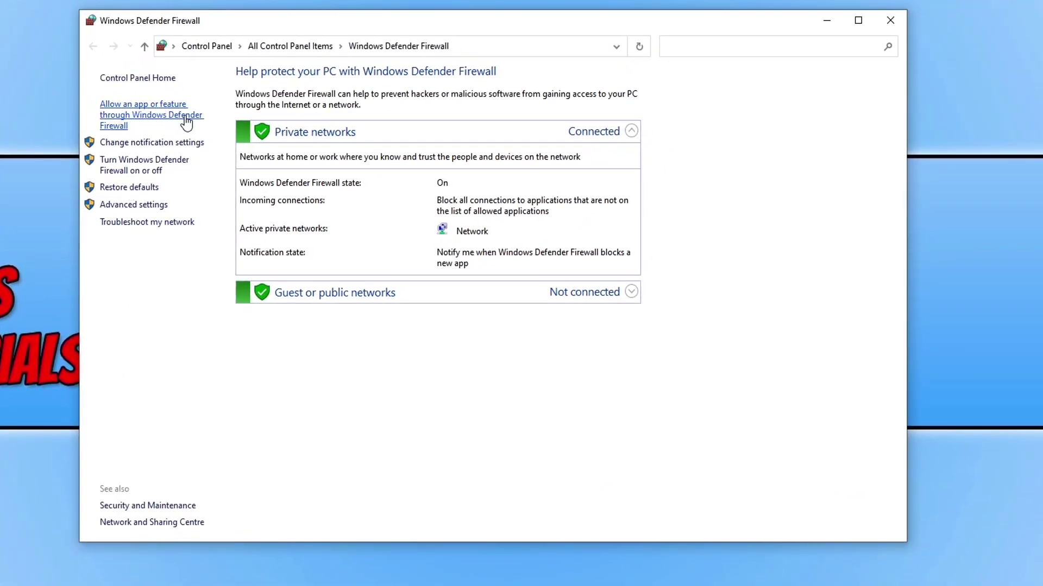
click(185, 117)
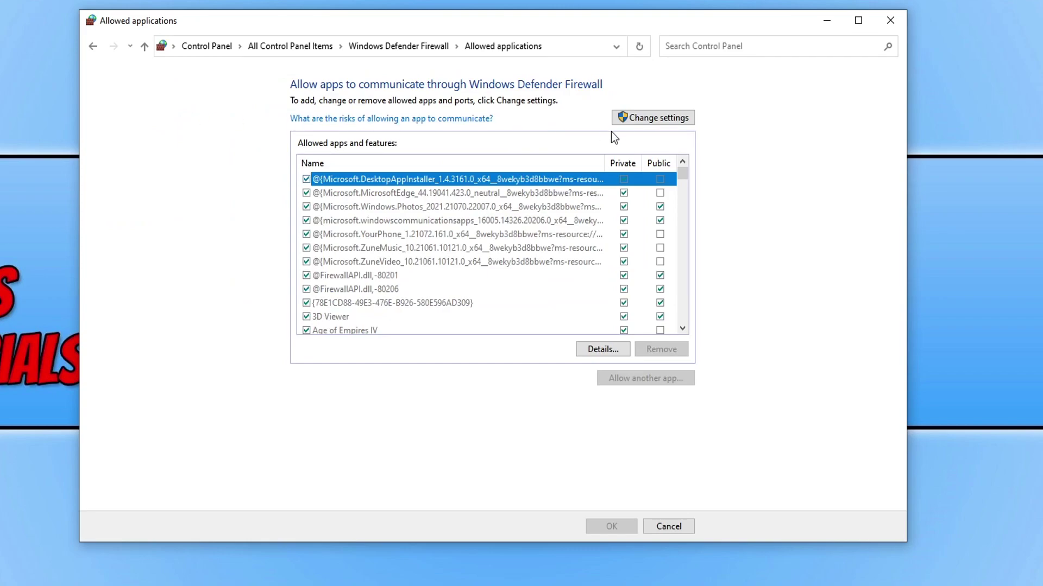
Step: Locate Forza Horizon 5 and Firefox among the allowed apps, unlock the list for editing and set Firefox as allowed on private networks
scroll(481, 266, down, 15)
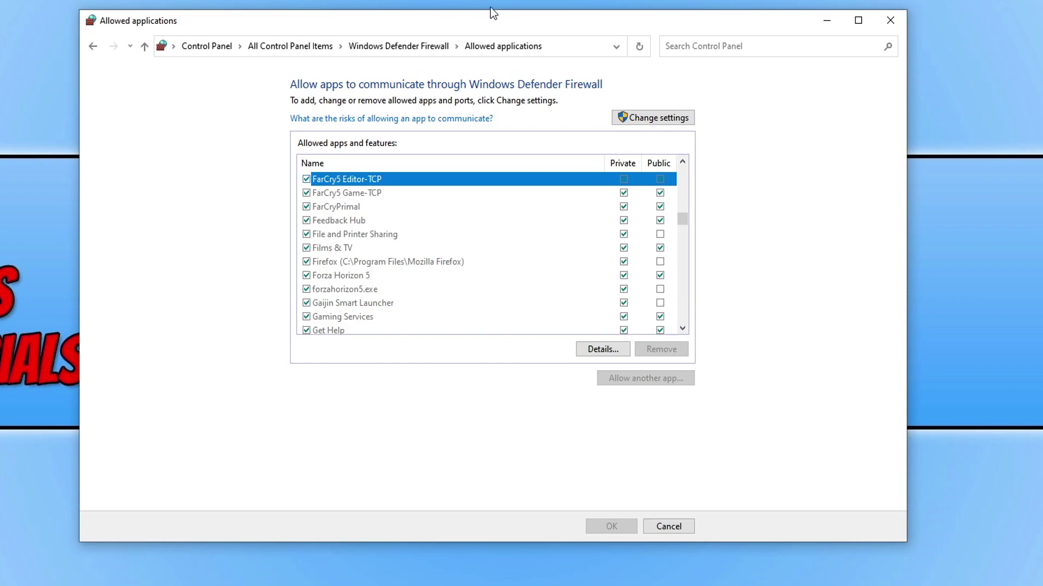
click(392, 276)
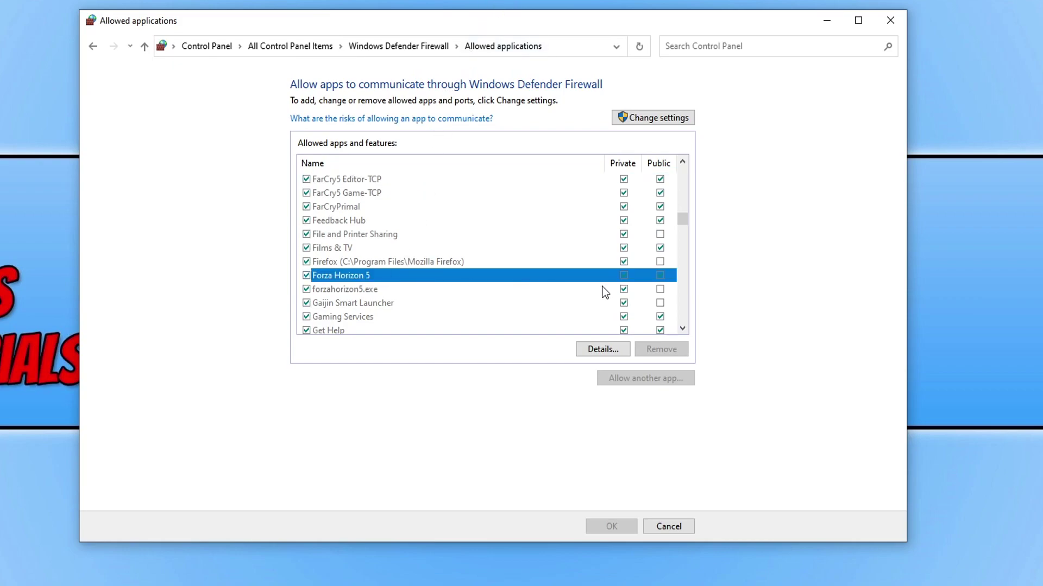
click(517, 263)
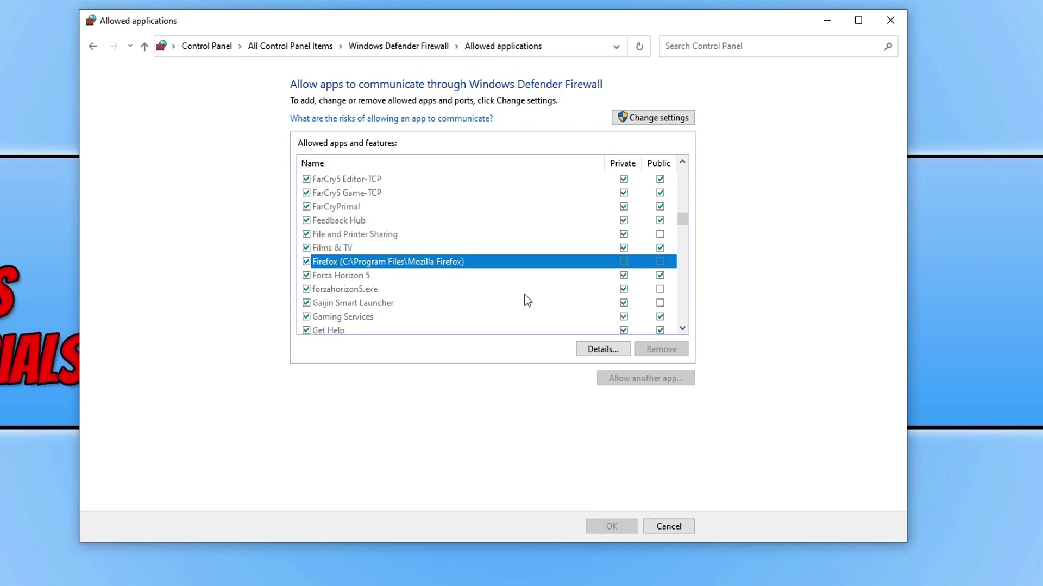
click(645, 121)
click(625, 261)
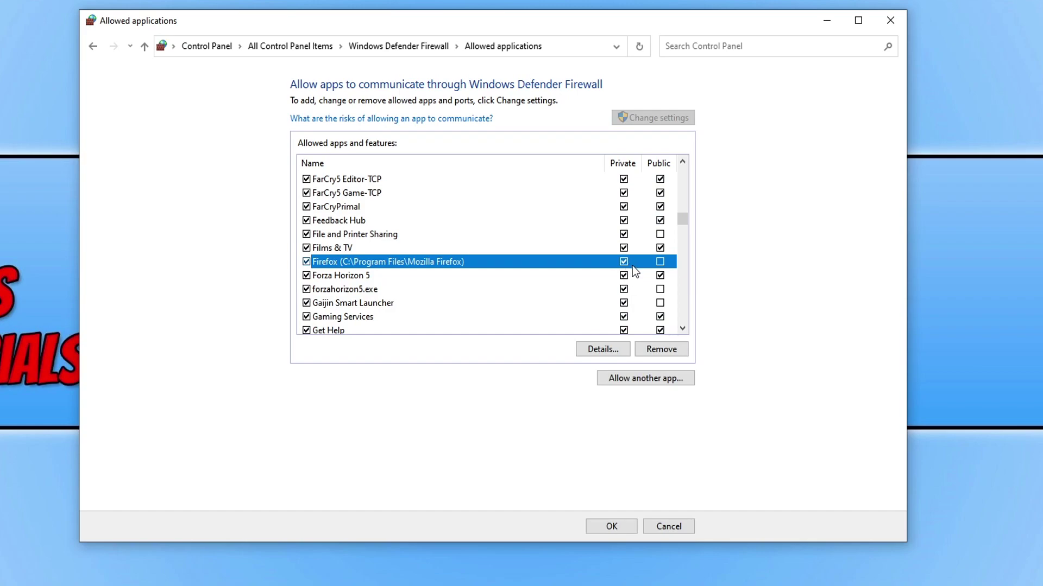
Step: Open the dialog for allowing another app, cancel it and close the firewall window without saving
click(661, 382)
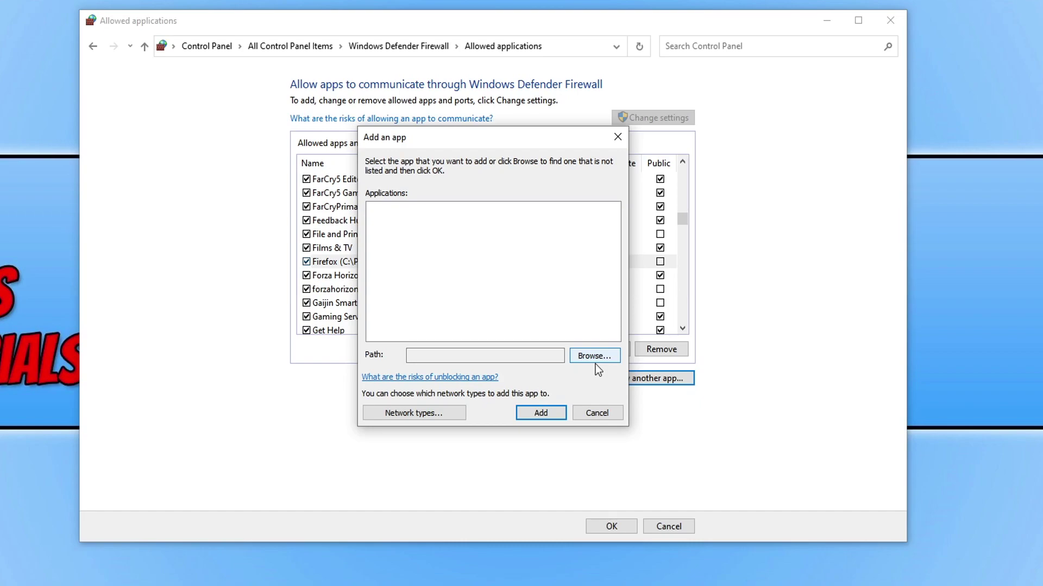
click(599, 412)
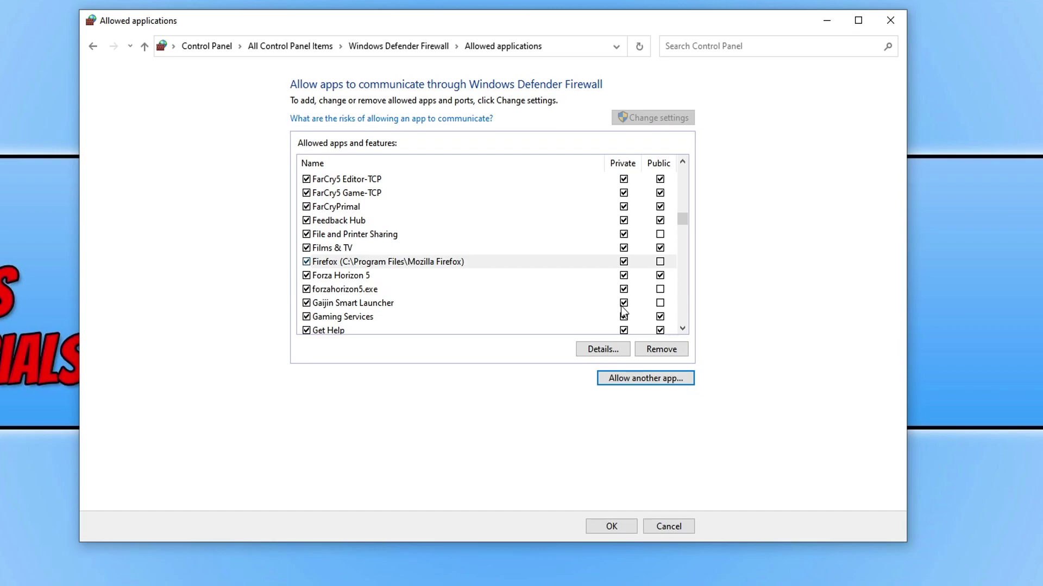
click(889, 19)
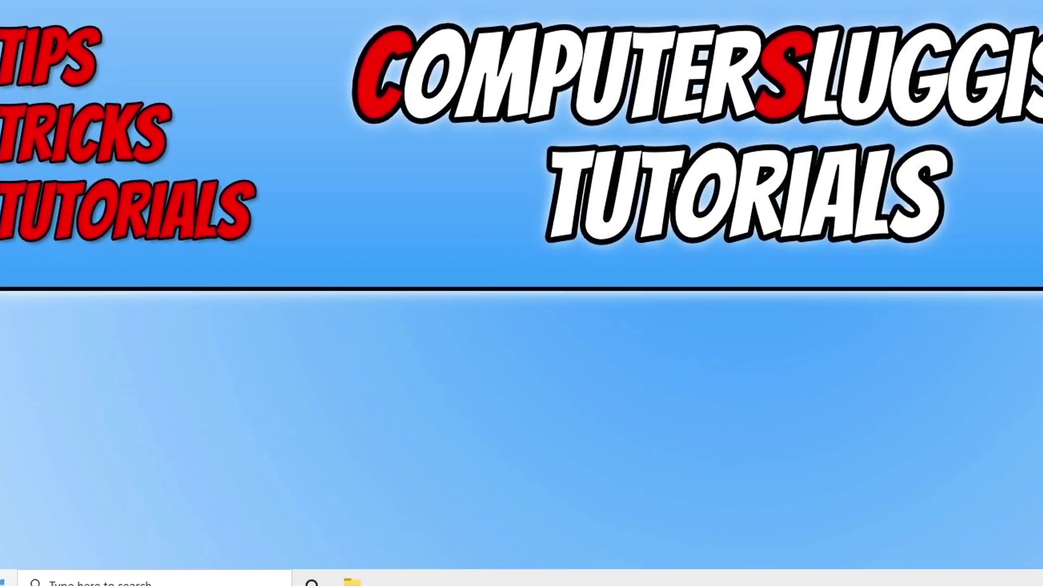
Step: Open the Virus & threat protection settings in Windows Security through the Update & Security settings and turn off real-time protection
right_click(3, 584)
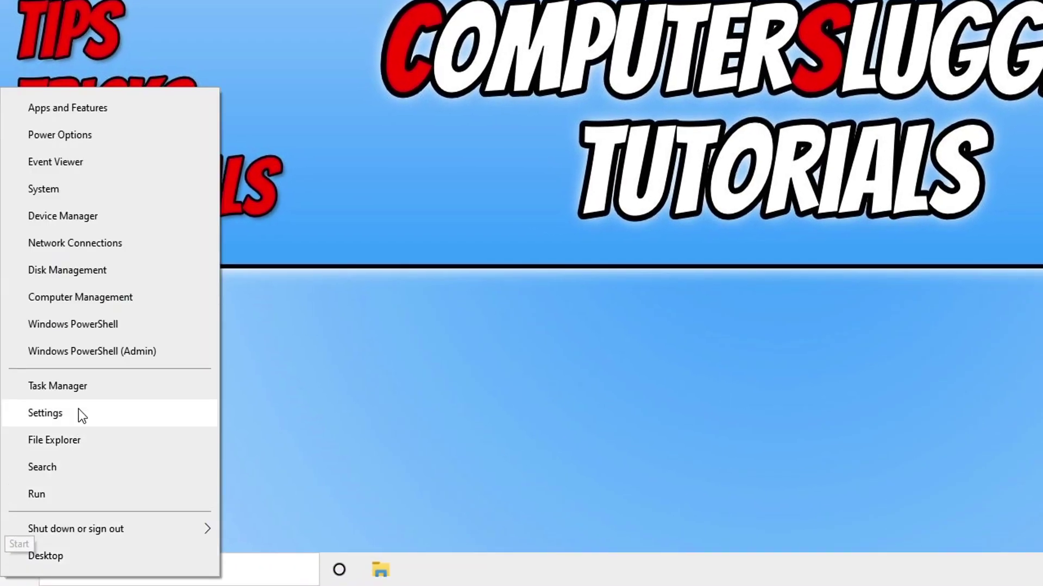
click(78, 412)
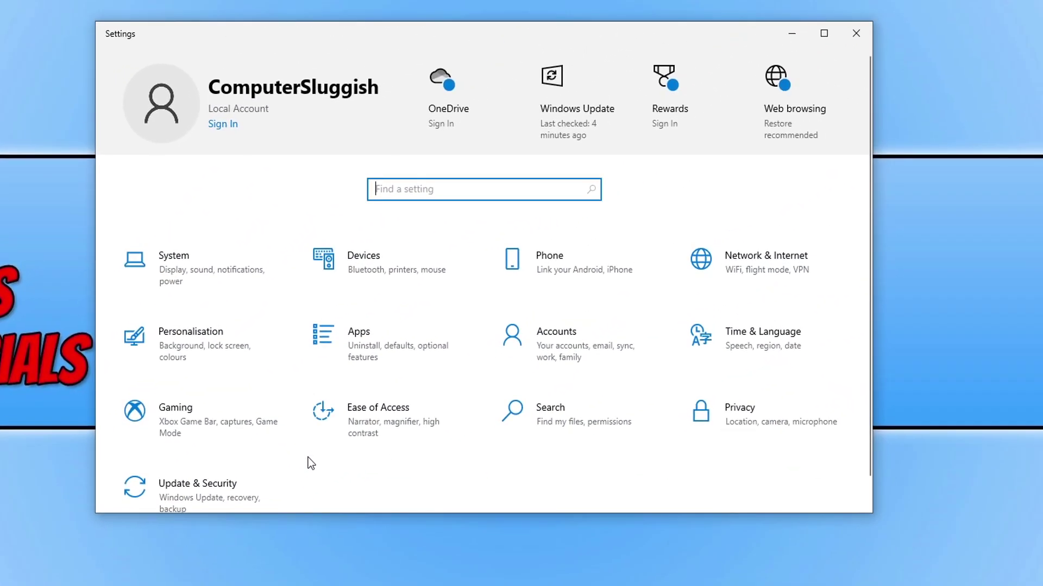
click(242, 490)
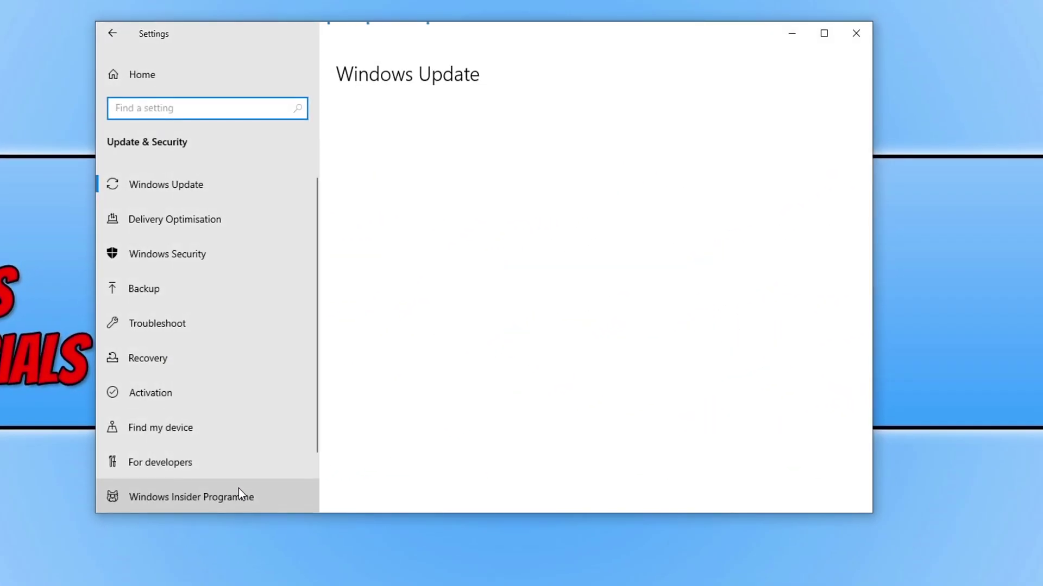
click(224, 265)
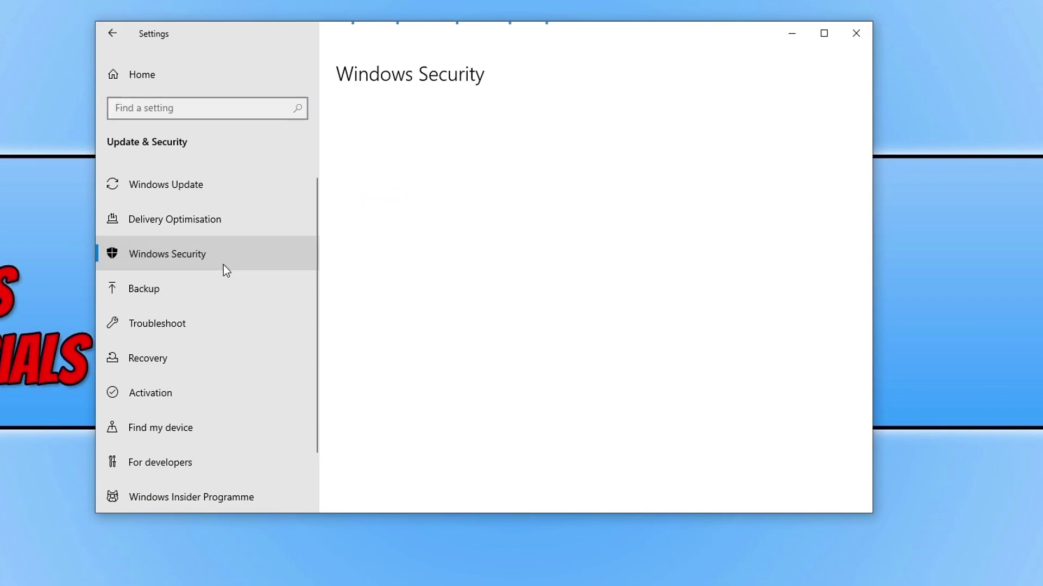
click(422, 147)
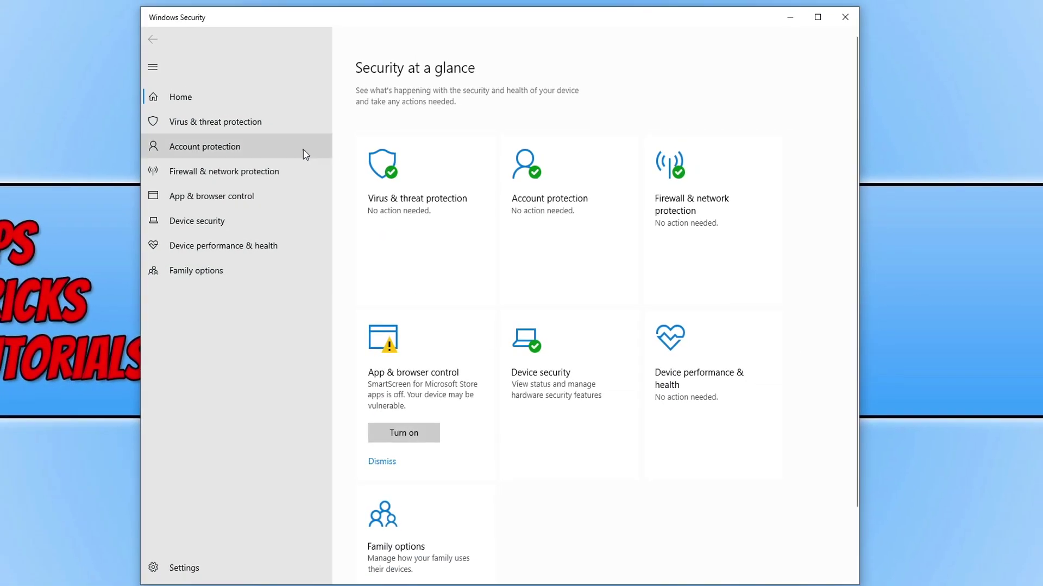
click(251, 132)
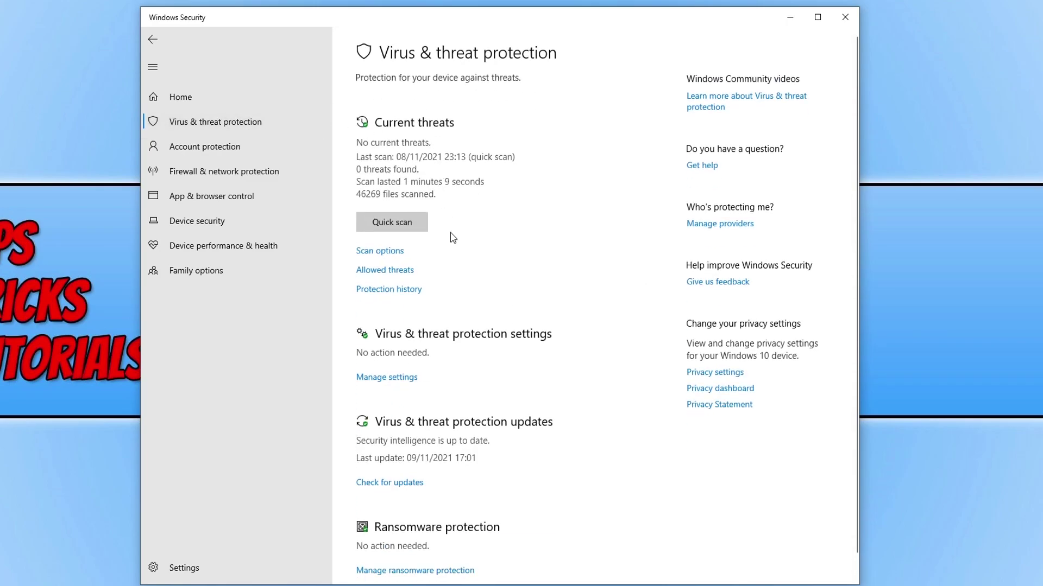
click(398, 382)
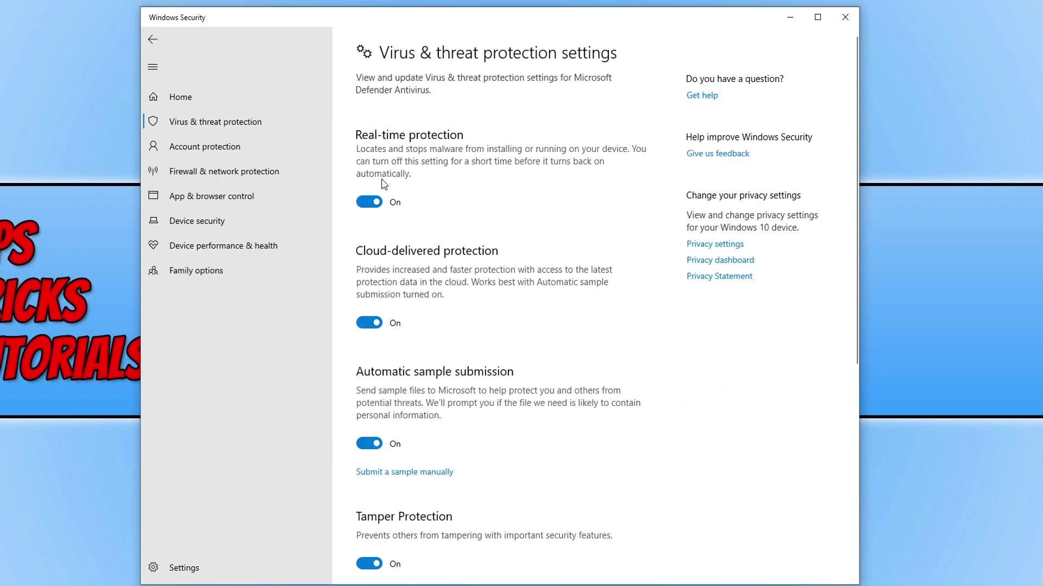
click(369, 202)
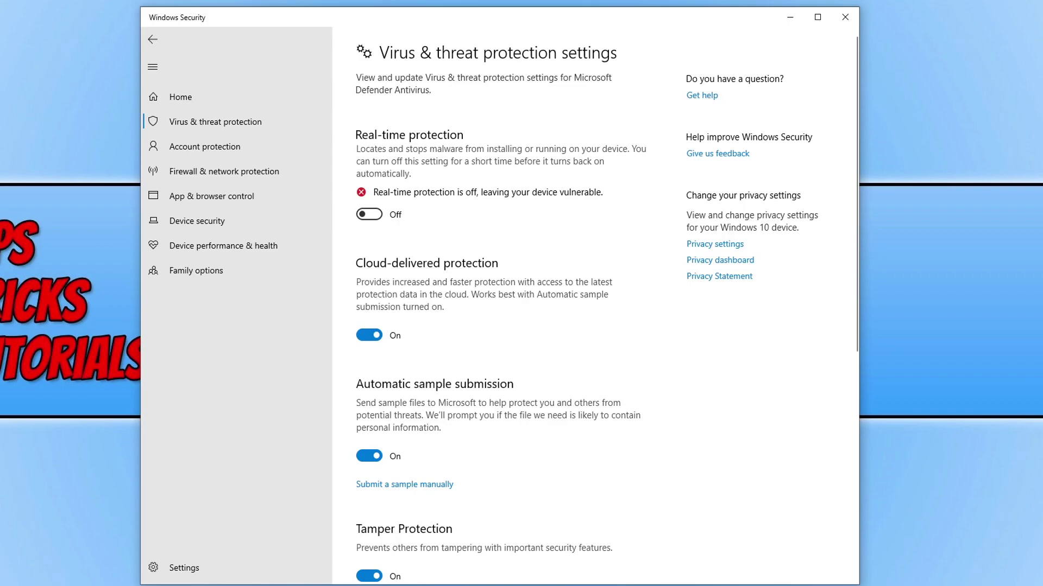
Step: Turn real-time protection back on and close both the Windows Security and Settings windows
click(383, 217)
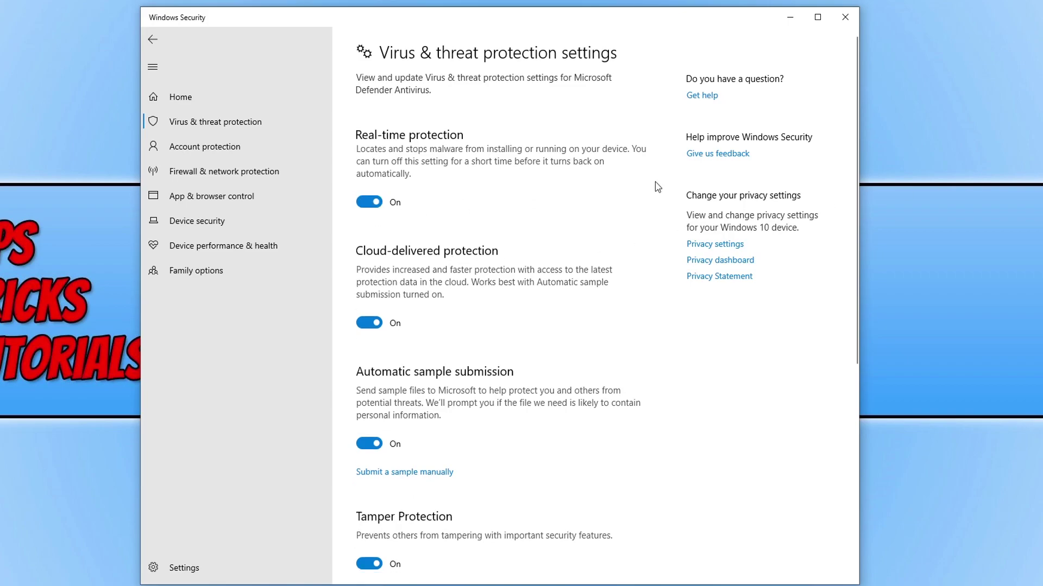
click(844, 17)
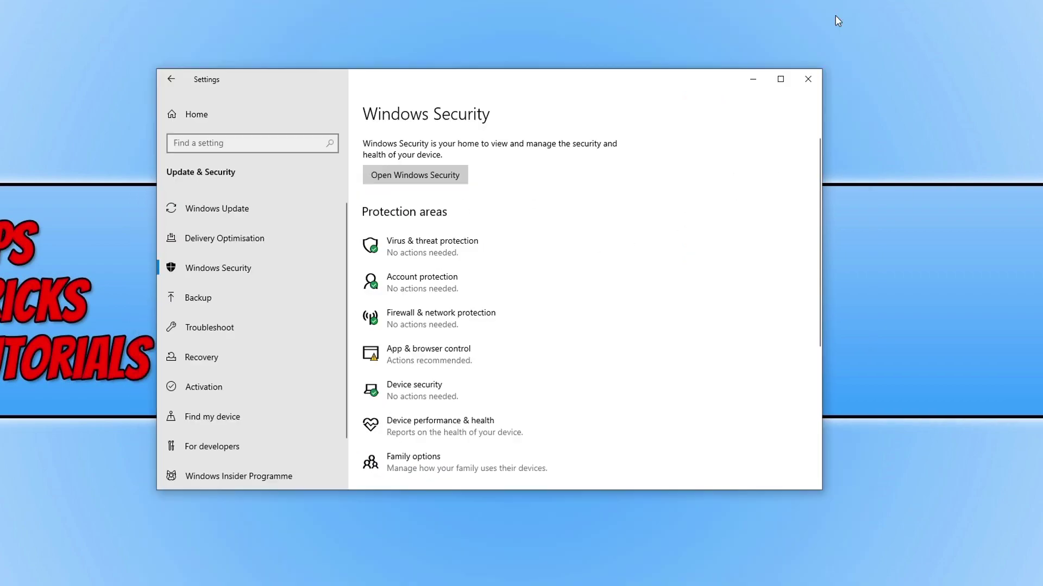
click(805, 79)
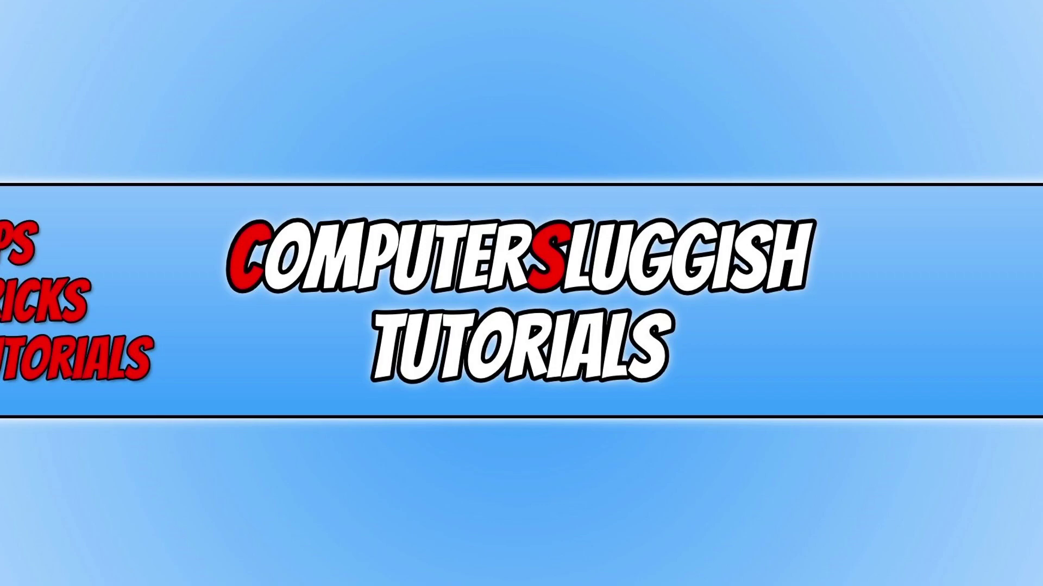
Step: Display the additional options for Forza Horizon 5 among the recently added apps, including Run as administrator, and dismiss them without choosing any
key(super)
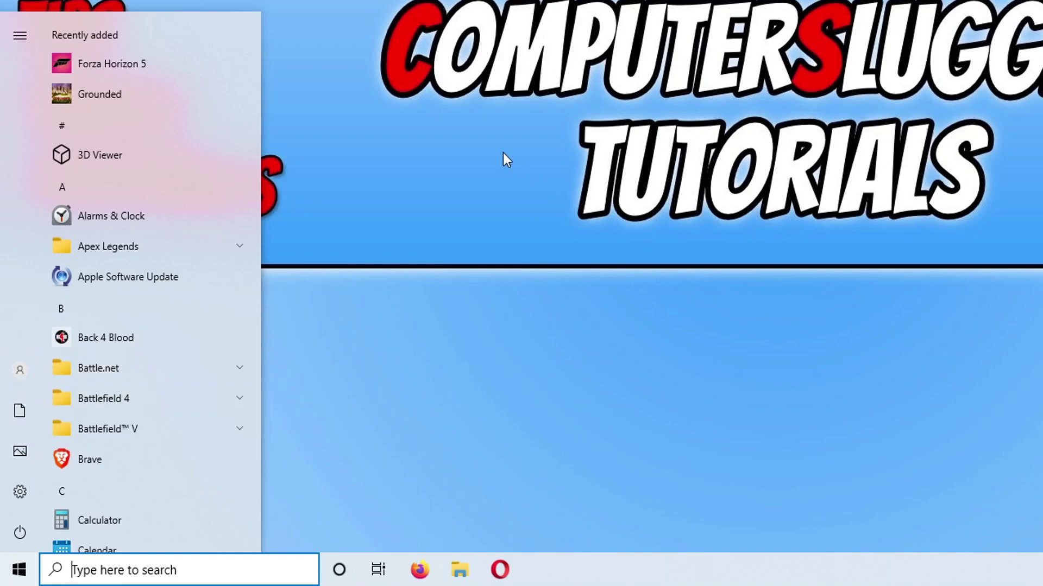
right_click(167, 70)
mouse_move(253, 113)
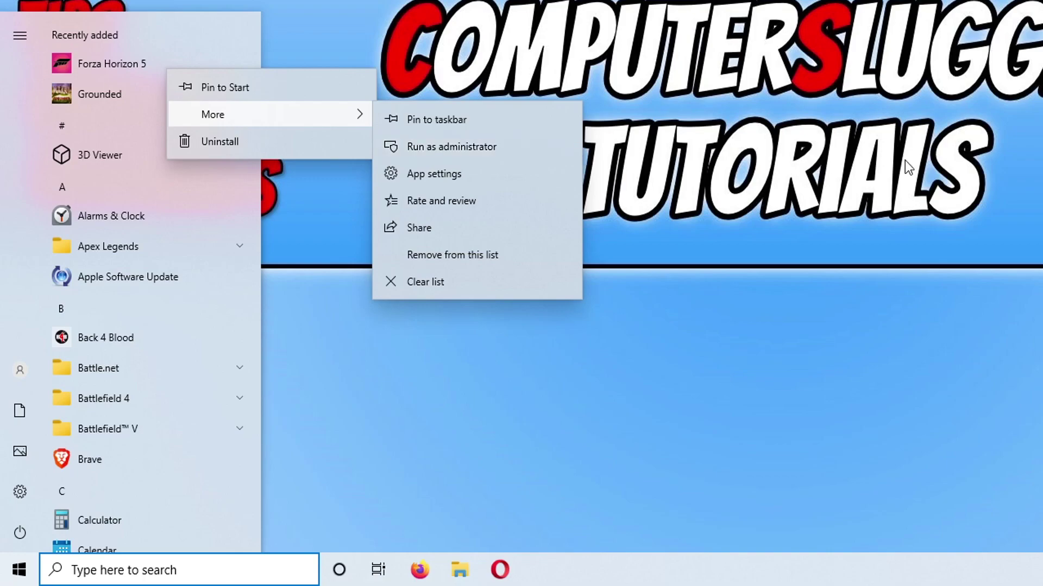
key(Escape)
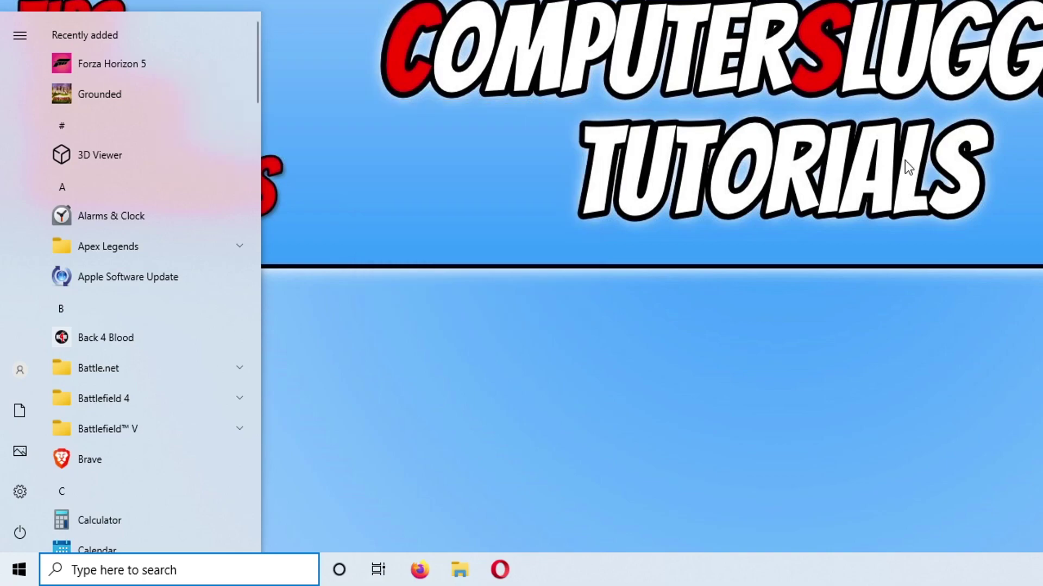
key(Escape)
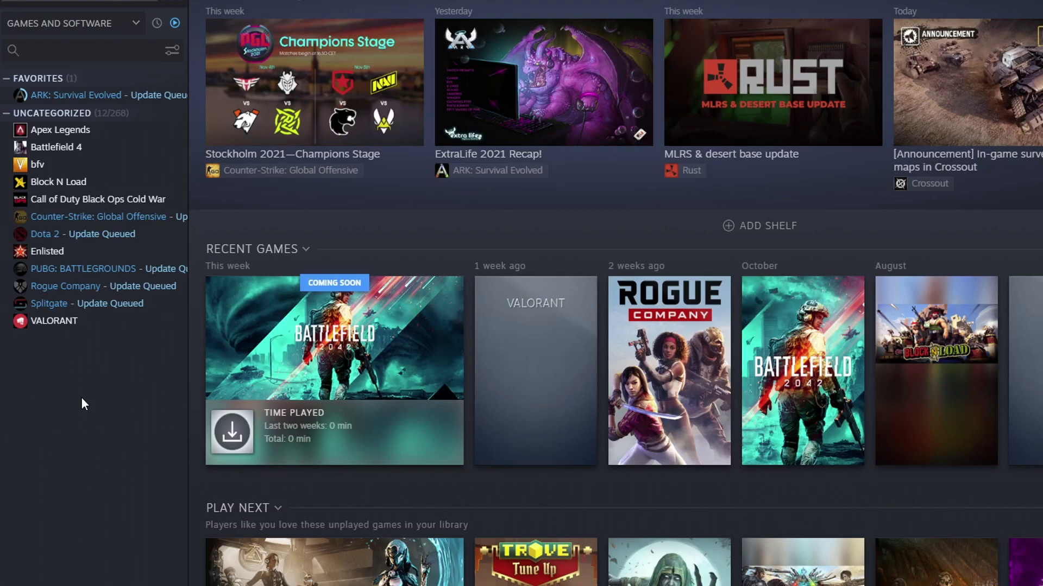
Step: In the Steam library, browse the local files of Counter-Strike: Global Offensive
right_click(87, 219)
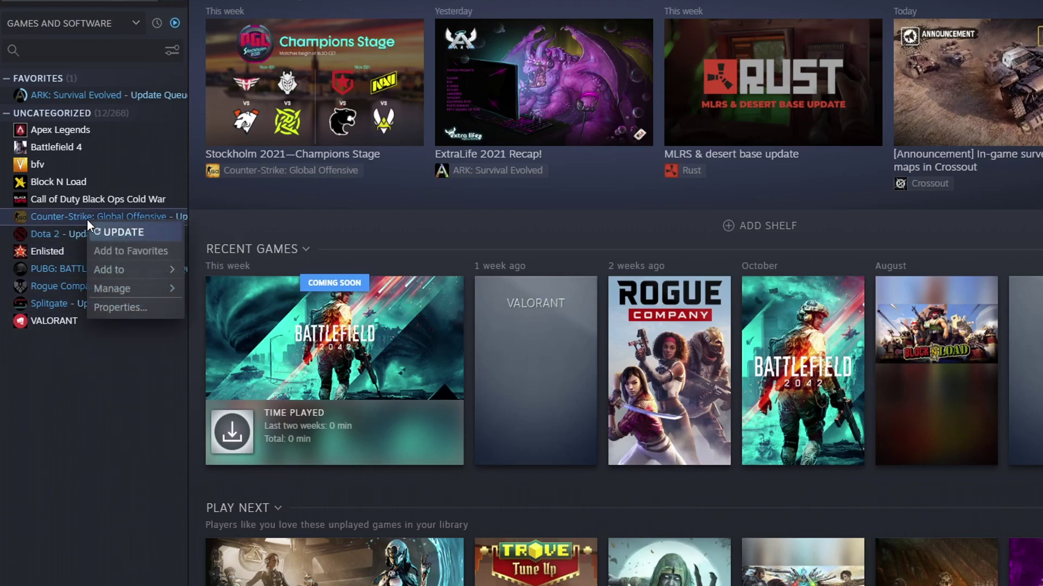
mouse_move(130, 287)
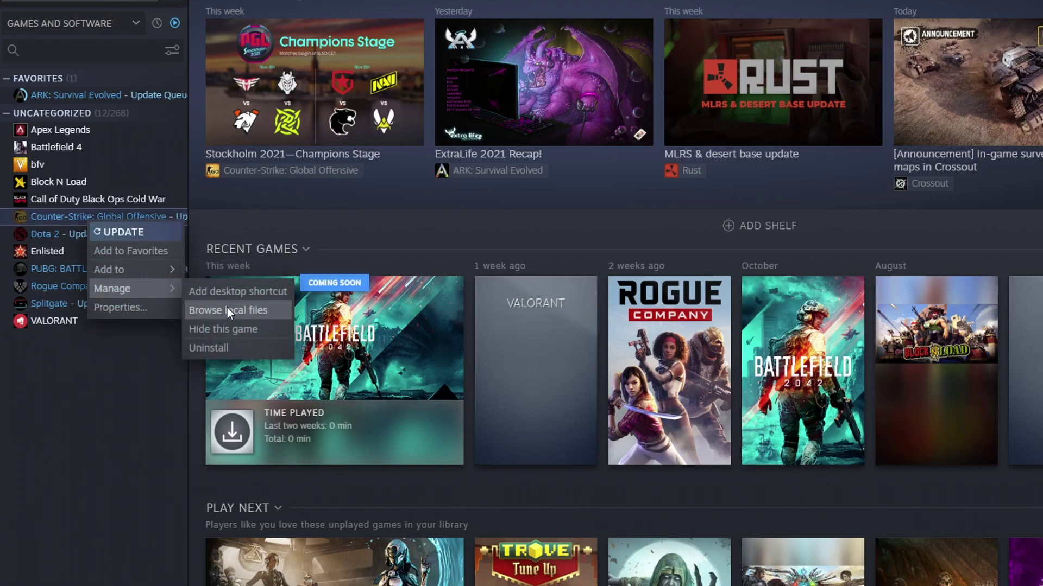
click(253, 311)
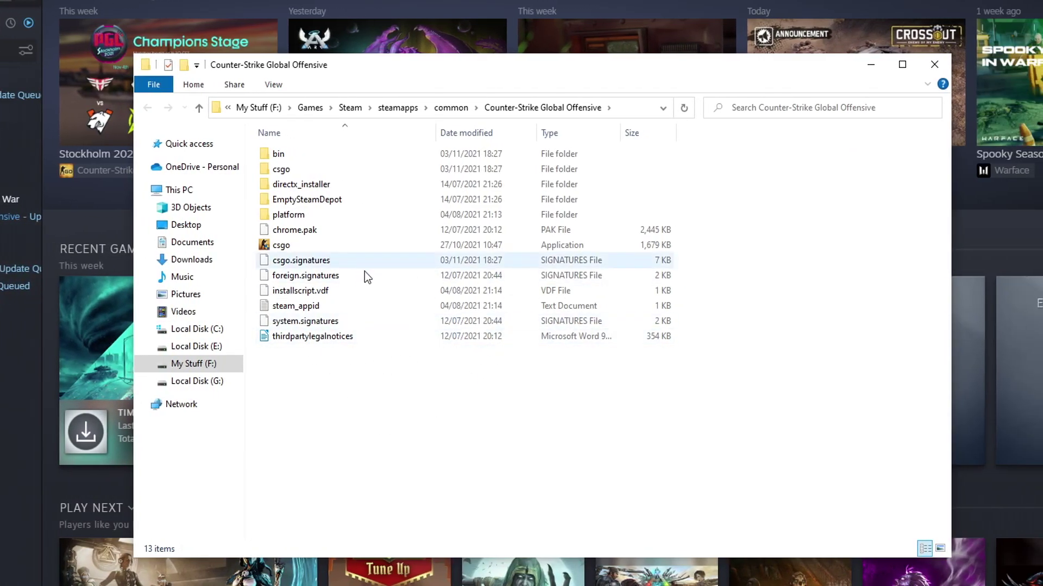
Step: In the compatibility properties of the csgo application, set the program to run as an administrator, save the properties and deselect the file
right_click(283, 248)
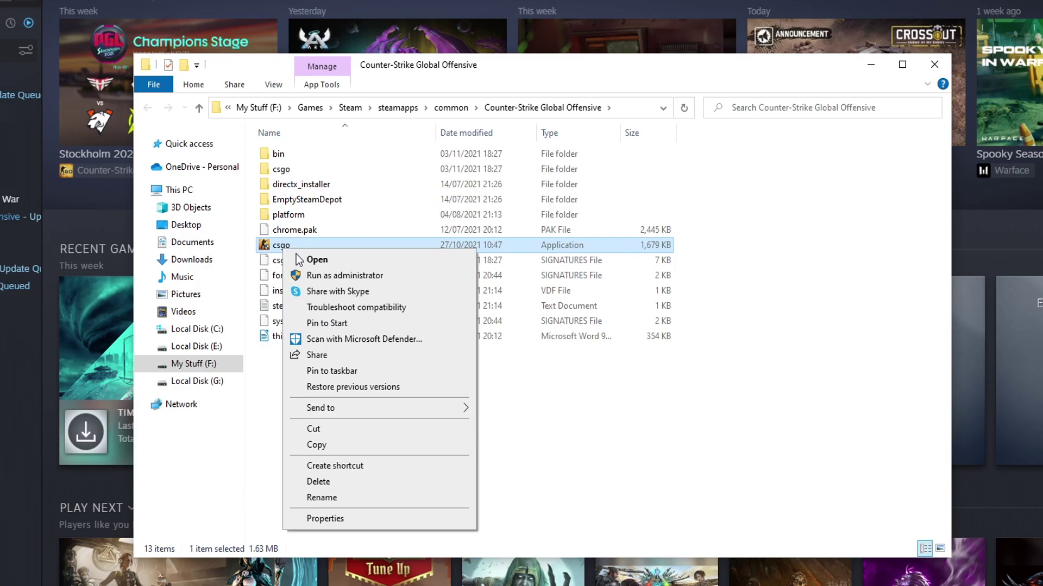
click(400, 522)
drag(422, 274, 432, 123)
click(425, 156)
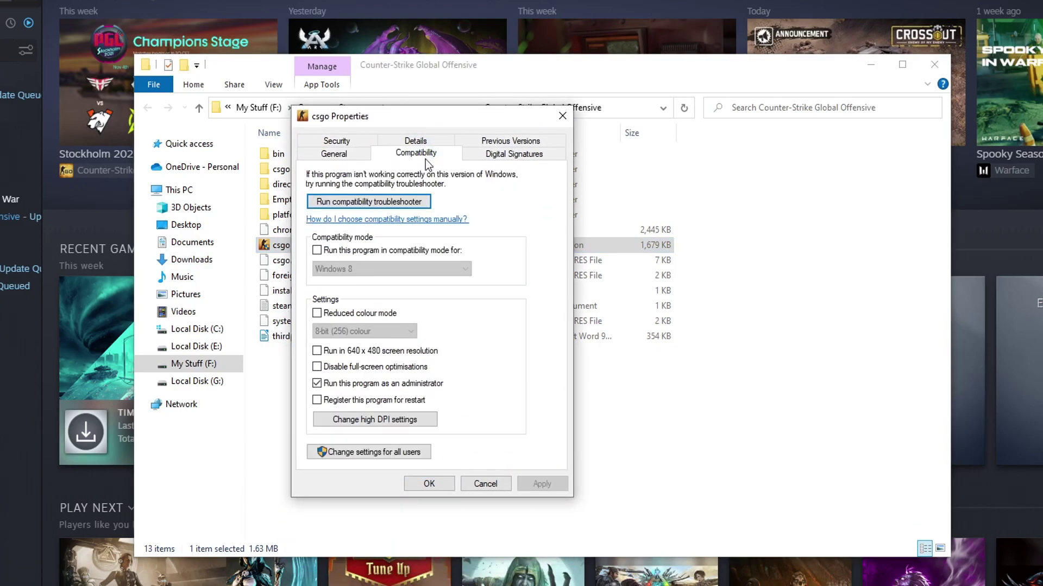
click(383, 385)
click(384, 385)
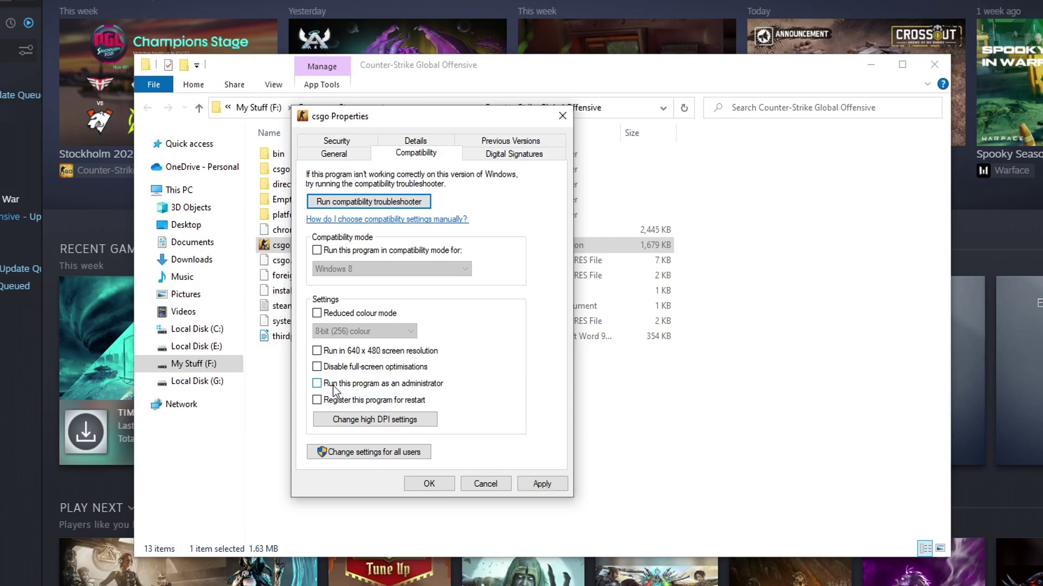
click(350, 384)
click(434, 485)
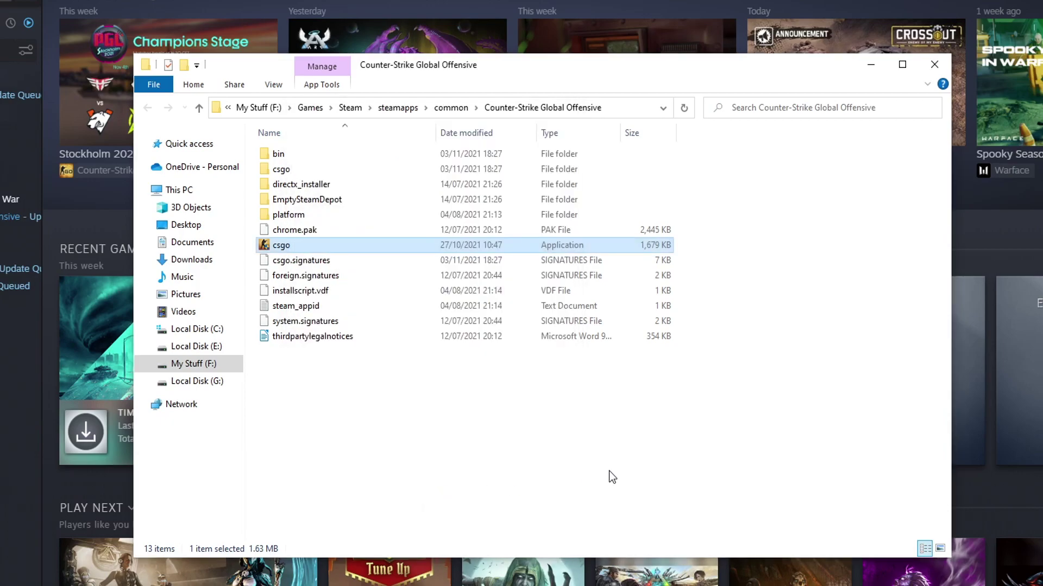
click(613, 468)
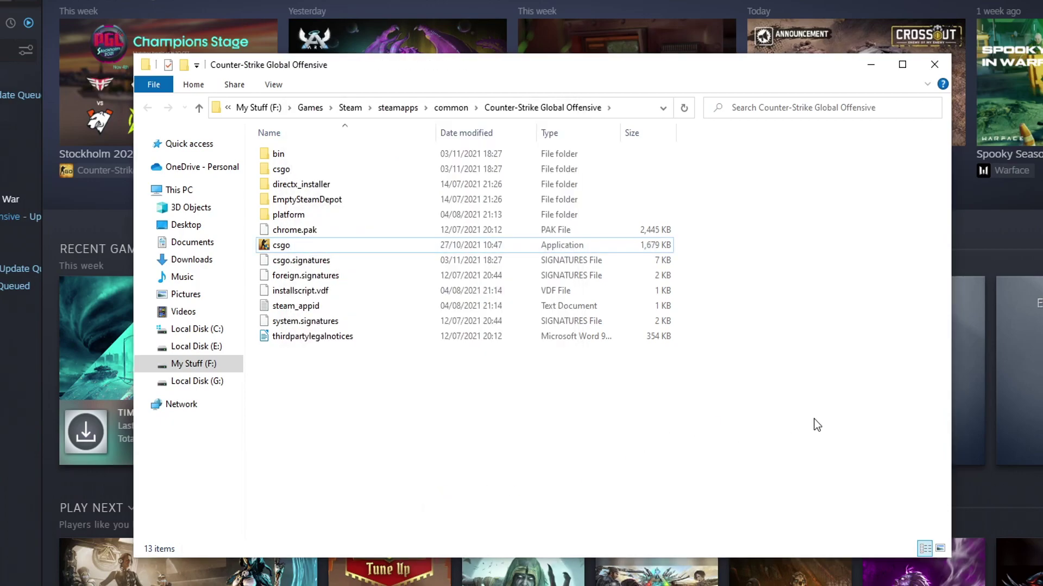